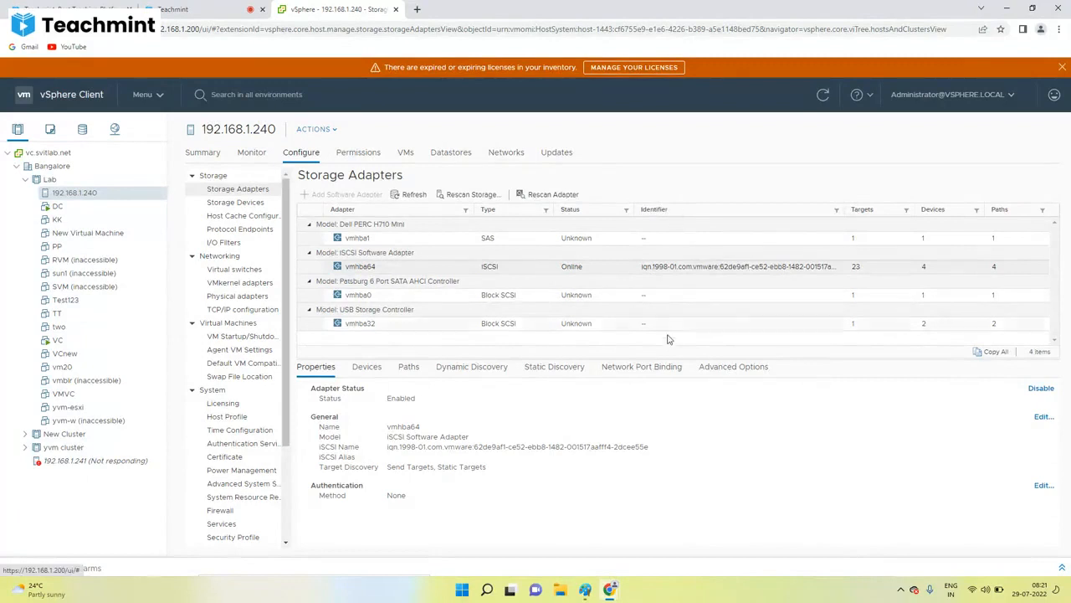
Step: Display vmhba64's Dynamic Discovery list, showing servers 192.168.1.16:3260 and 192.168.1.29:3260
{"action": "left_click", "coordinate": [659, 268]}
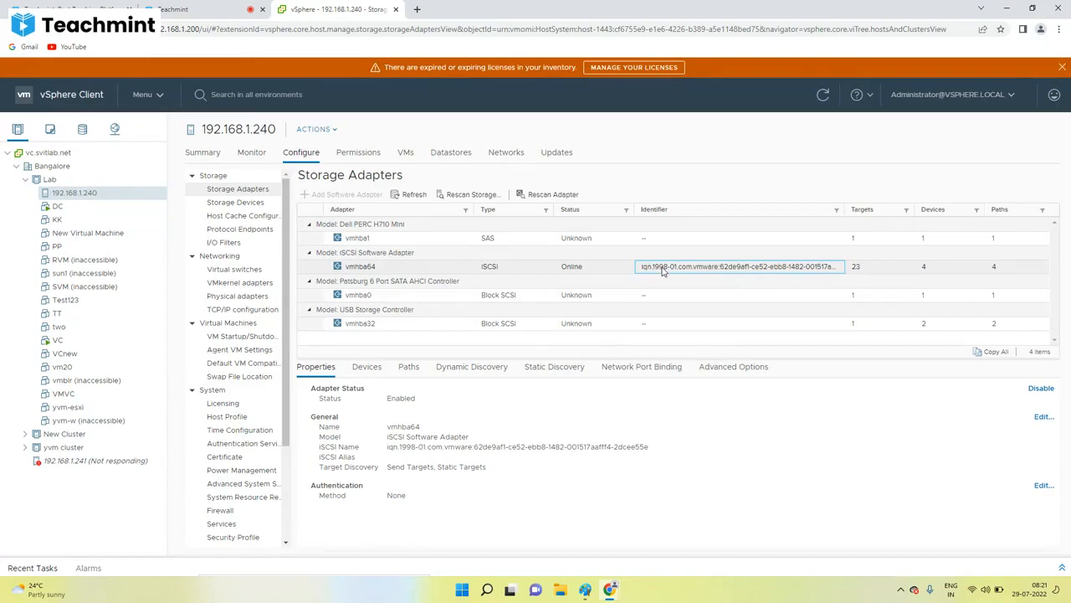
{"action": "left_click", "coordinate": [468, 369]}
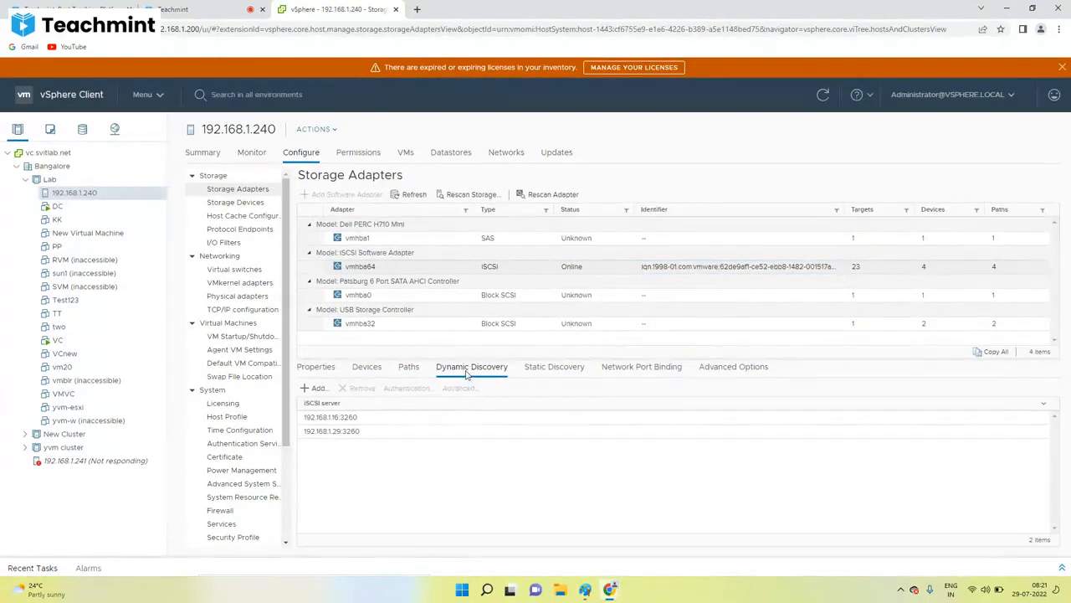
Step: Begin adding 192.168.1.16 as a send target server, then cancel the Add dialog
{"action": "left_click", "coordinate": [319, 388]}
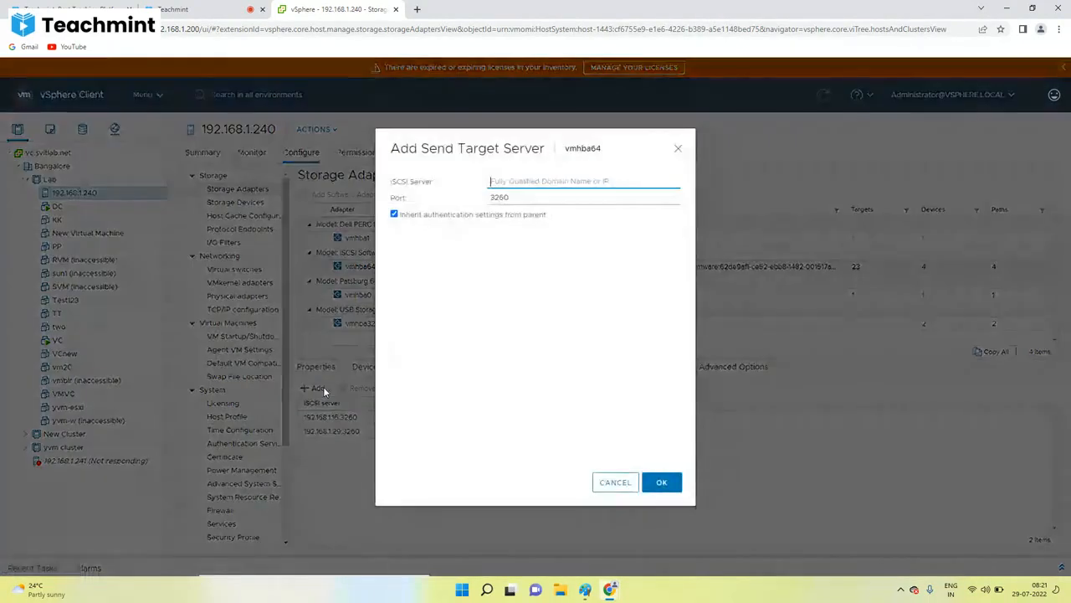
{"action": "left_click", "coordinate": [499, 178]}
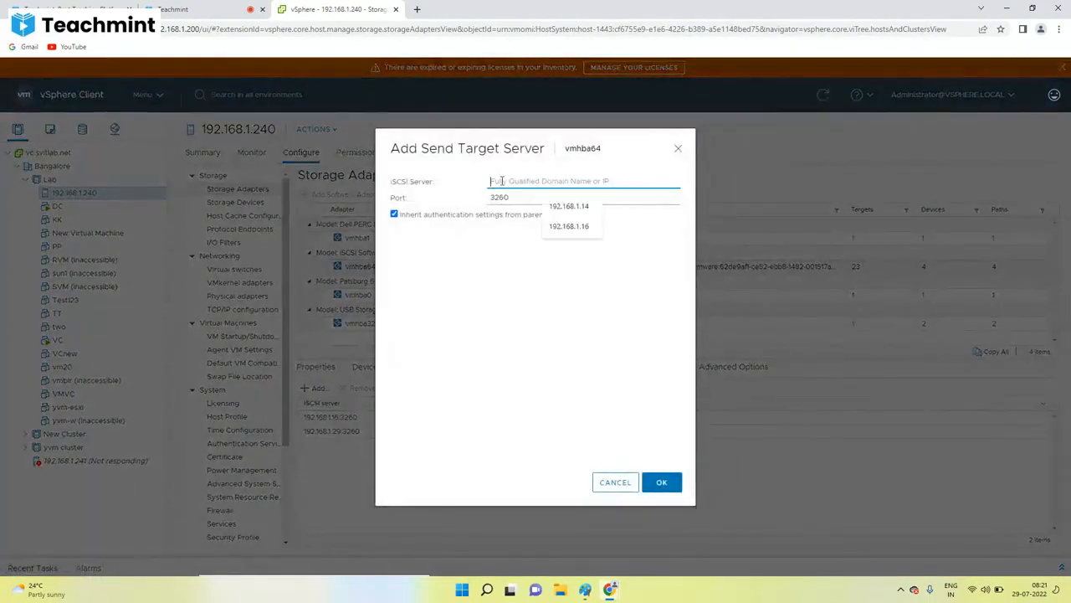
{"action": "left_click", "coordinate": [566, 228]}
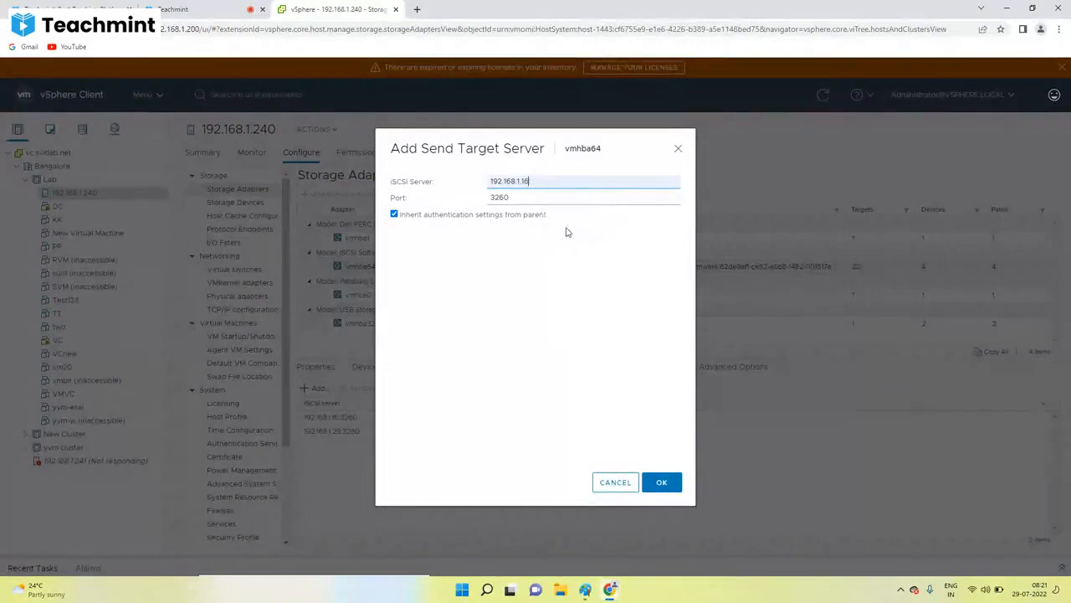
{"action": "left_click", "coordinate": [616, 489]}
Step: Remove the 192.168.1.16:3260 send target and check the recent tasks list
{"action": "left_click", "coordinate": [348, 419]}
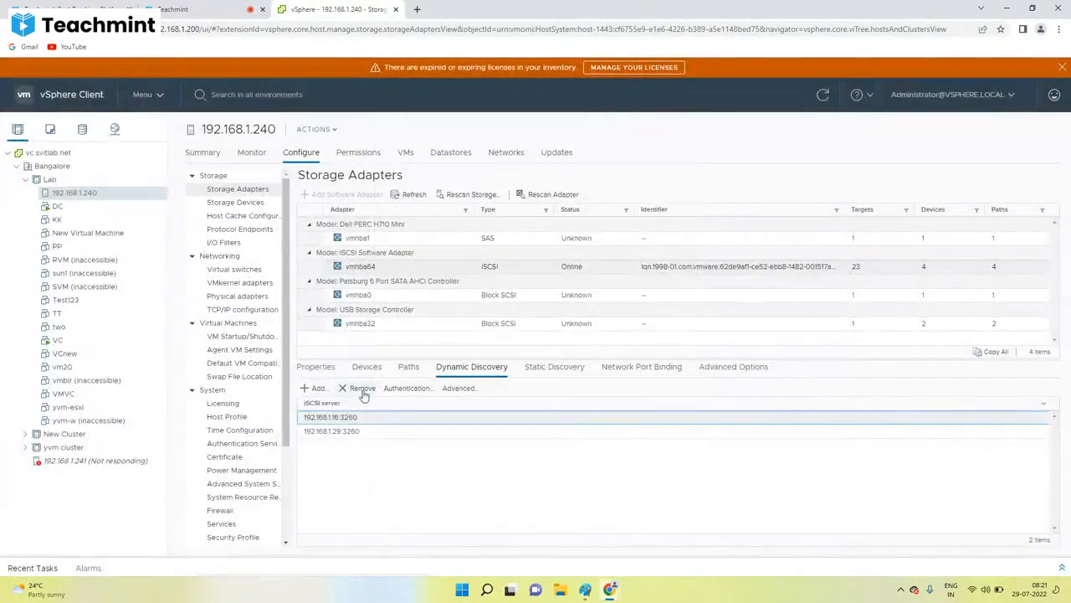
{"action": "left_click", "coordinate": [363, 392]}
{"action": "left_click", "coordinate": [663, 351]}
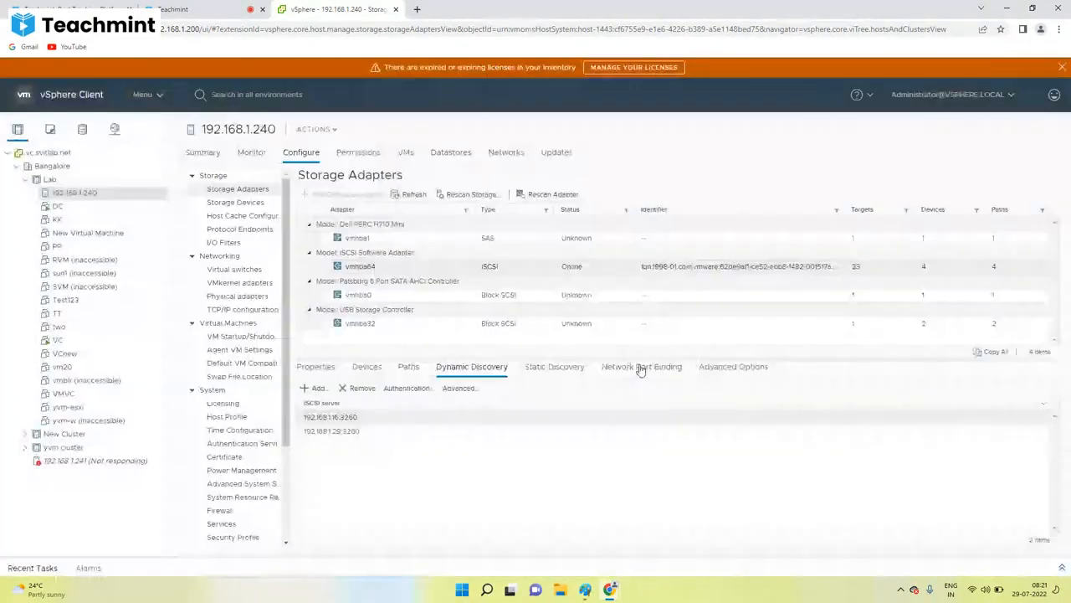
{"action": "left_click", "coordinate": [35, 567]}
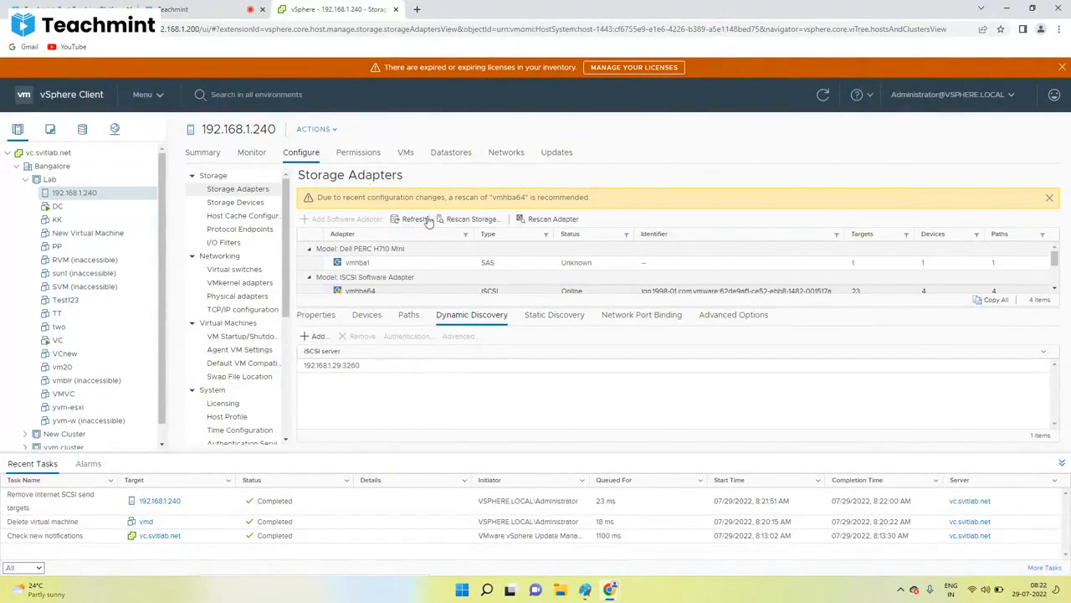
Step: Rescan host 192.168.1.240 for new devices and VMFS volumes, checking Datastores before and after
{"action": "left_click", "coordinate": [450, 153]}
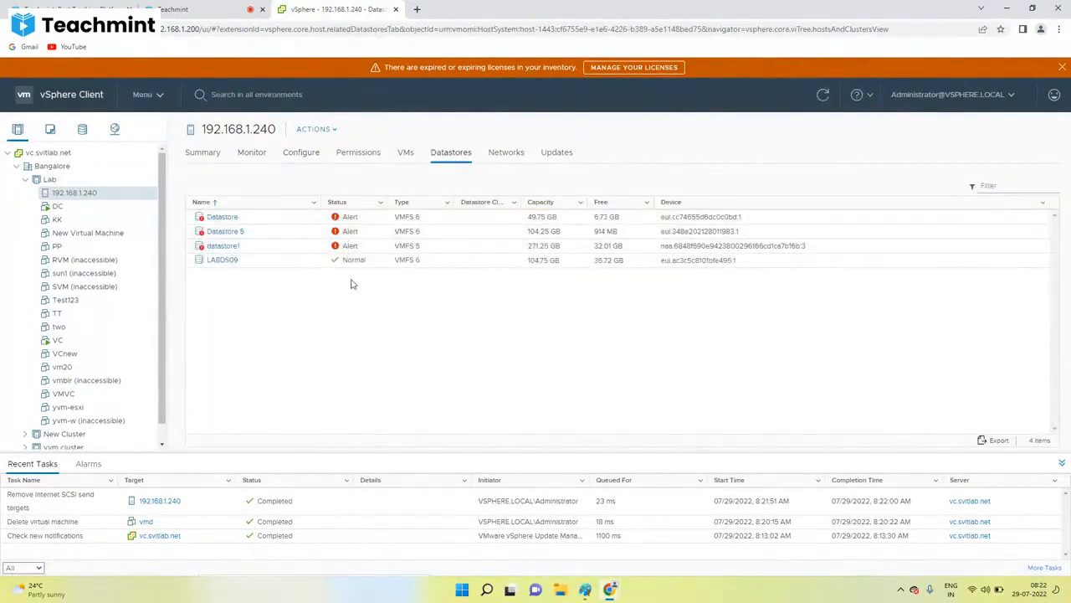
{"action": "left_click", "coordinate": [301, 152]}
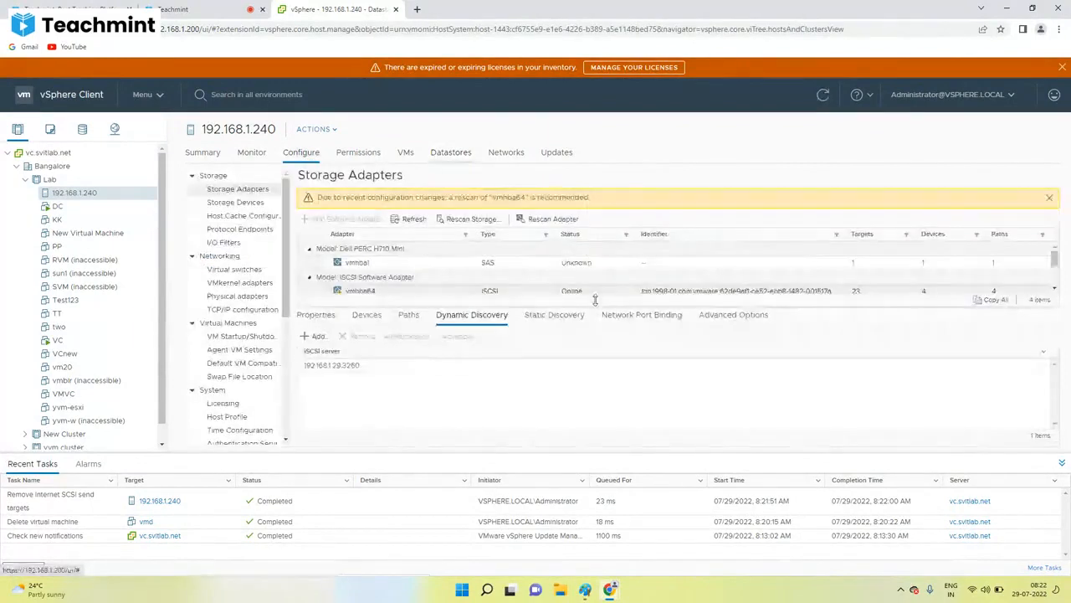
{"action": "left_click", "coordinate": [473, 219]}
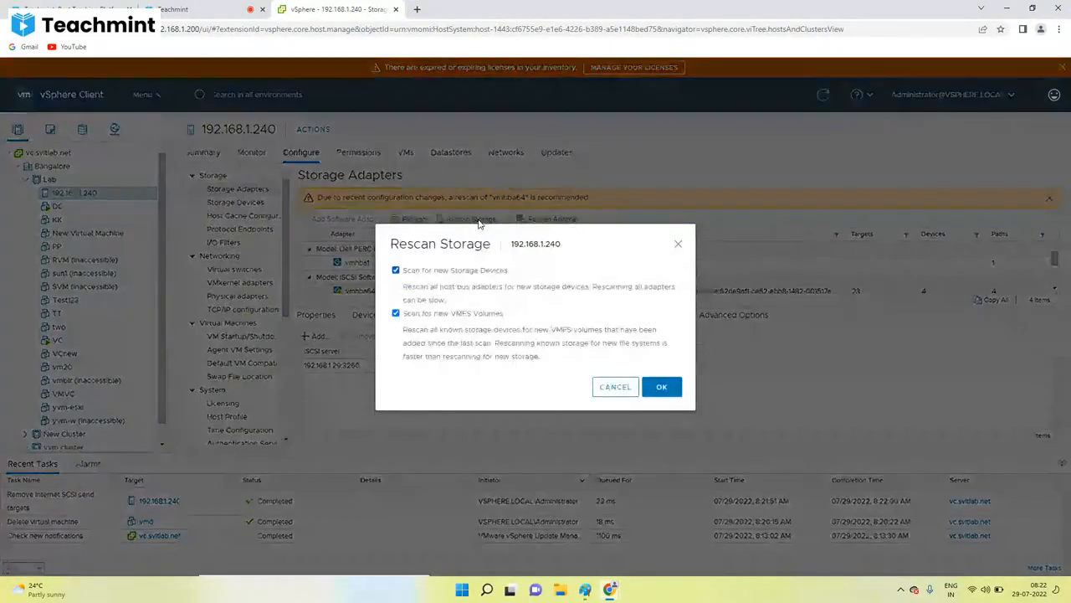
{"action": "left_click", "coordinate": [666, 389]}
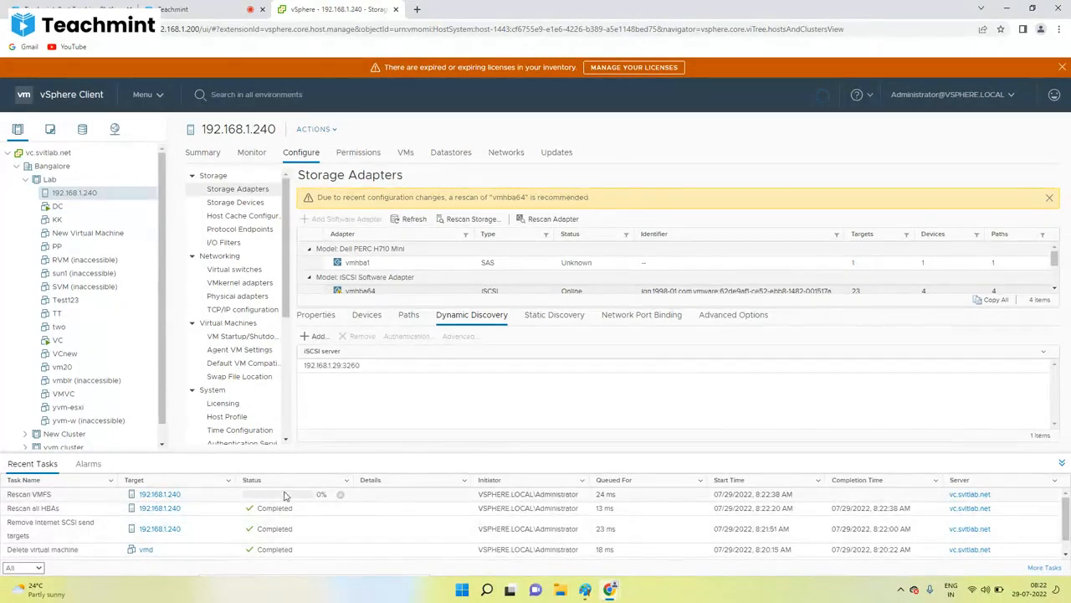
{"action": "left_click", "coordinate": [453, 153]}
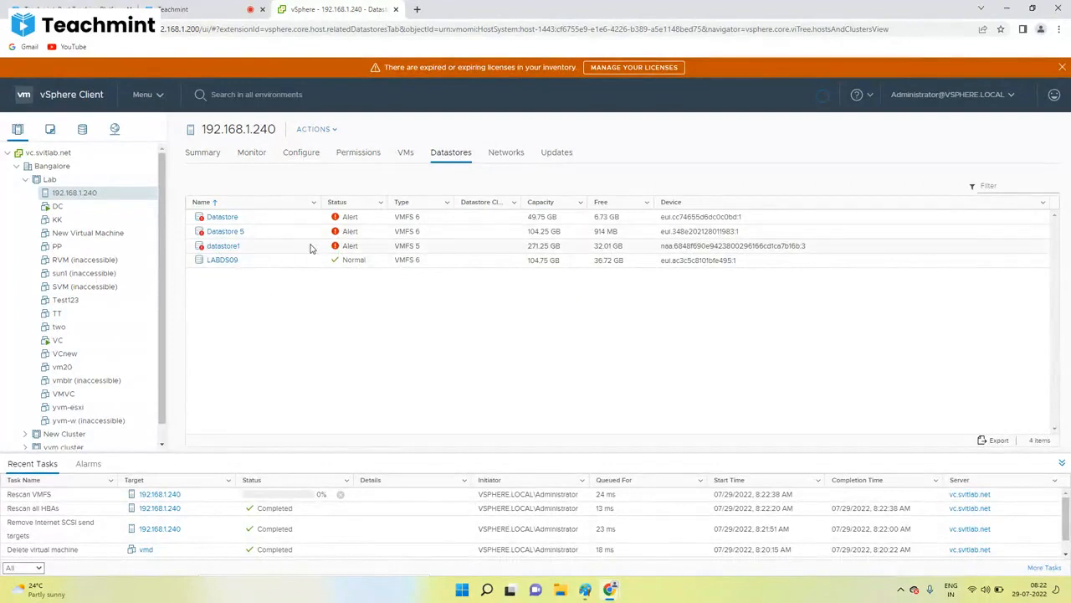
{"action": "left_click", "coordinate": [303, 153]}
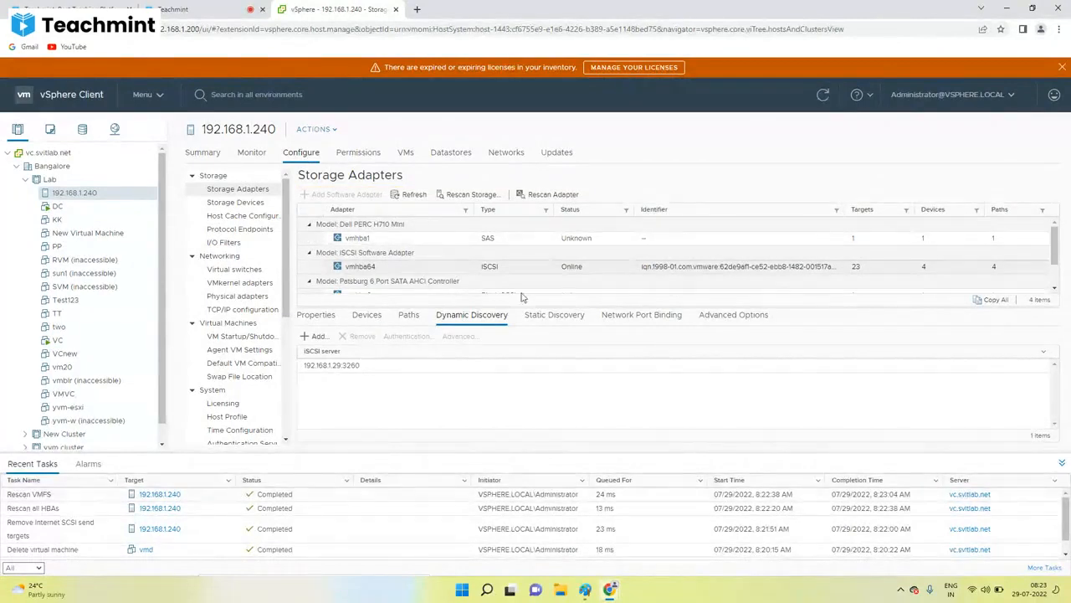
Step: Re-add iSCSI server 192.168.1.16 on port 3260 to vmhba64's dynamic discovery
{"action": "left_click", "coordinate": [450, 152]}
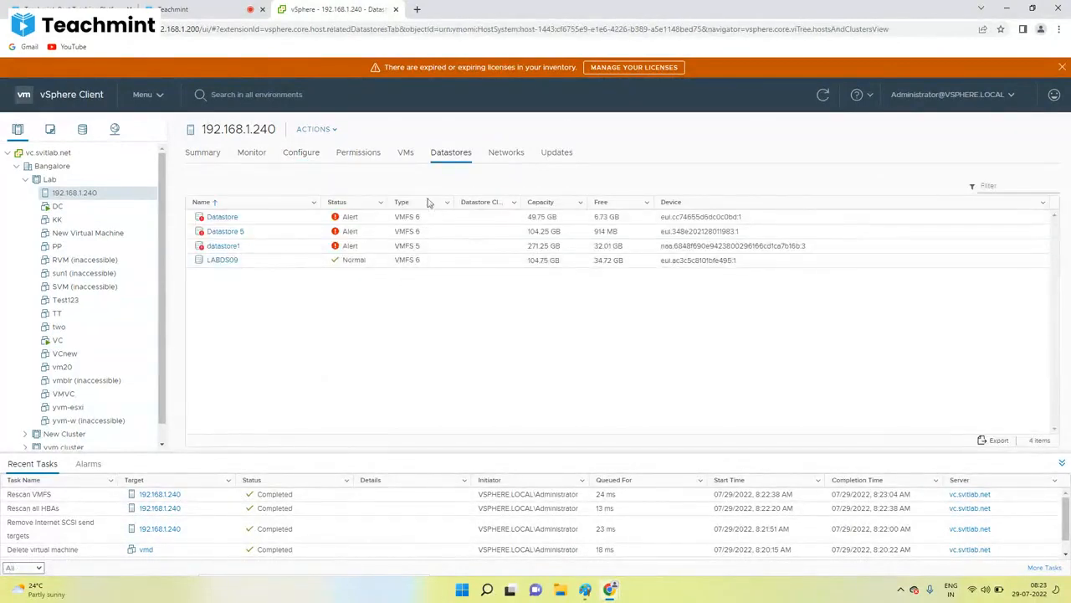
{"action": "left_click", "coordinate": [302, 152]}
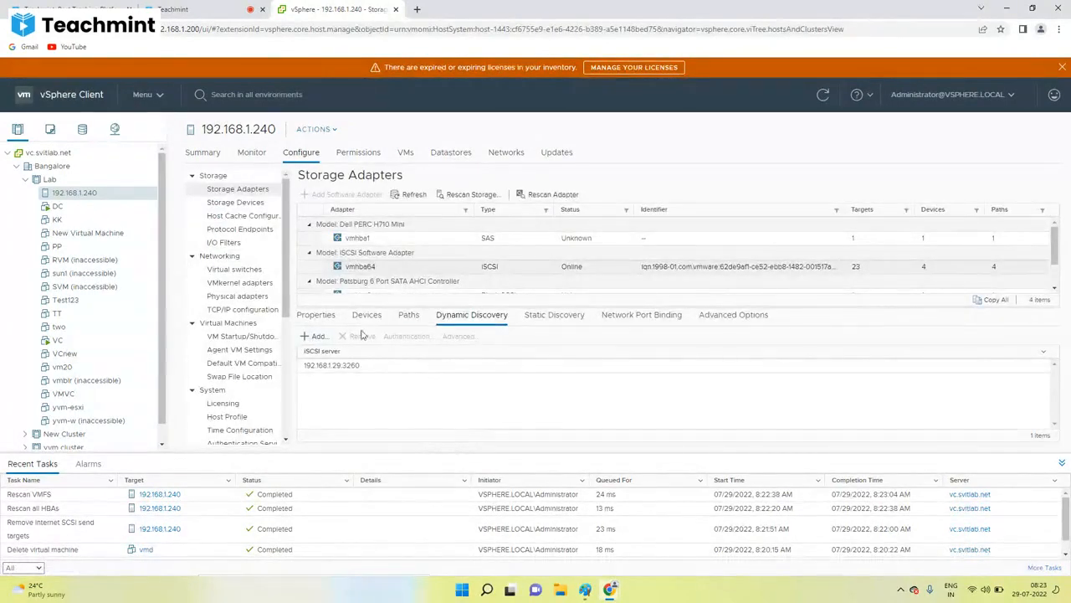
{"action": "left_click", "coordinate": [691, 266]}
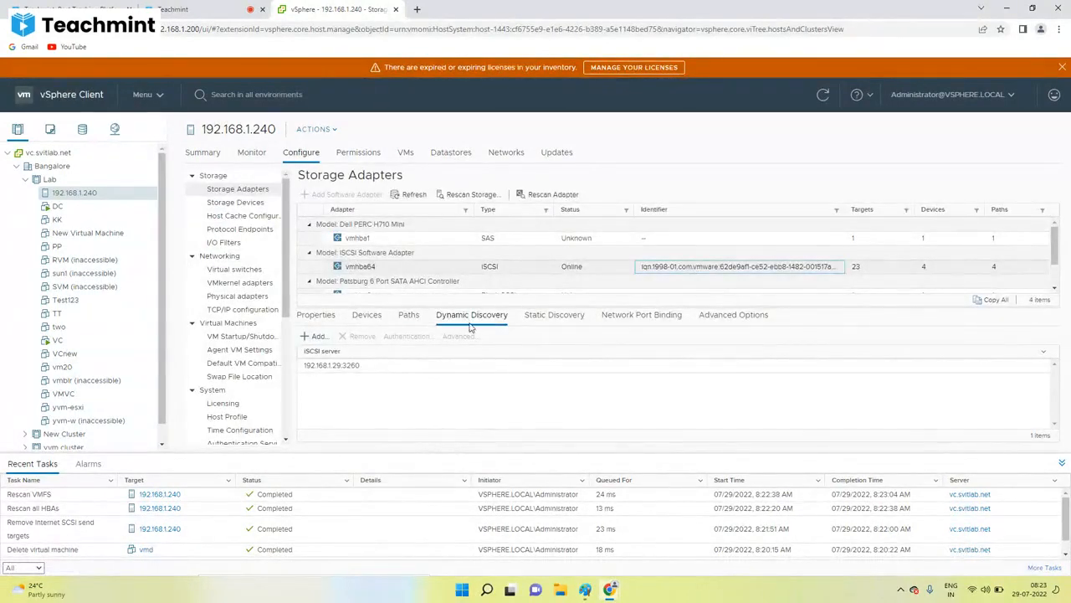
{"action": "left_click", "coordinate": [313, 337]}
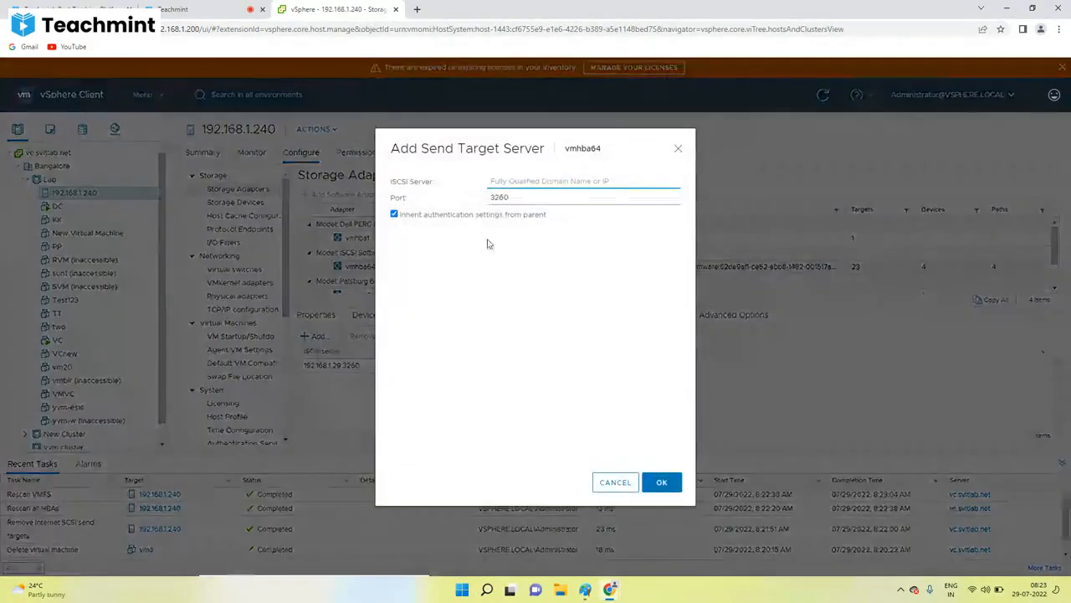
{"action": "left_click", "coordinate": [514, 179]}
{"action": "type", "text": "192.168.1.16"}
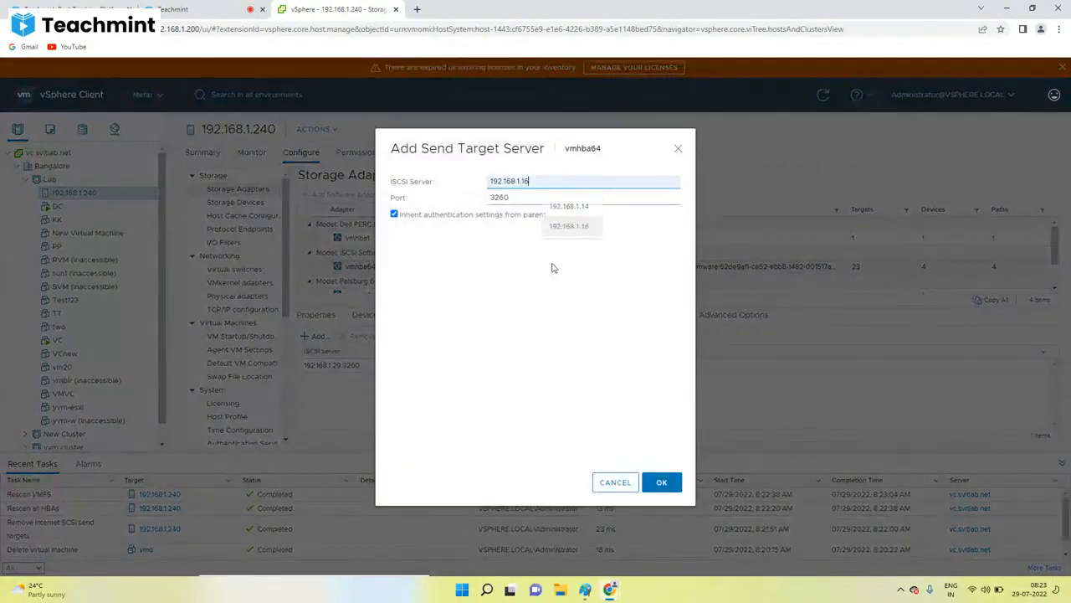
{"action": "left_click", "coordinate": [585, 589]}
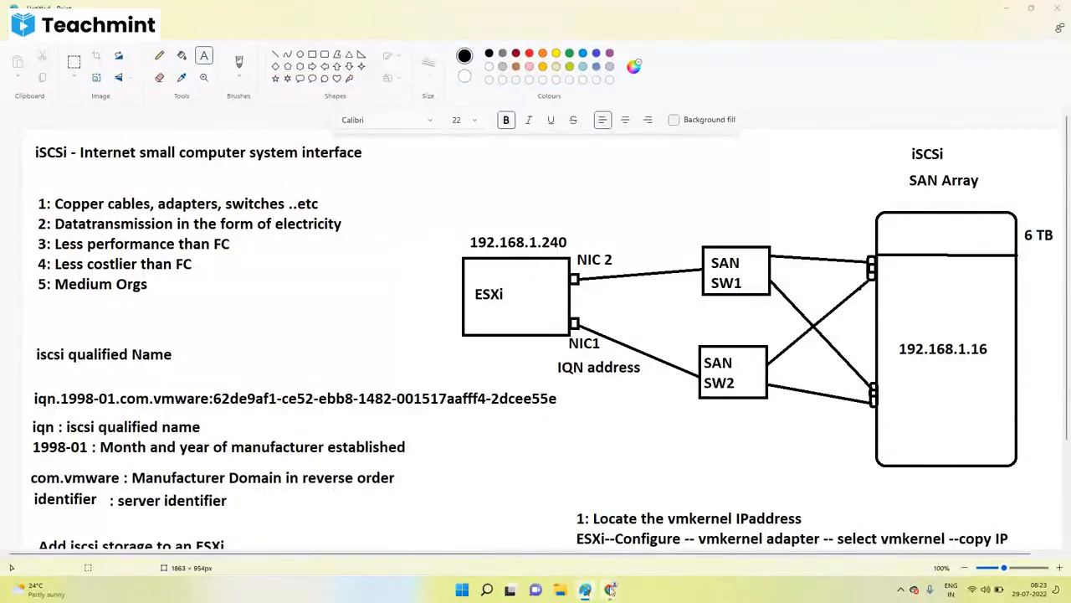
{"action": "left_click", "coordinate": [553, 544]}
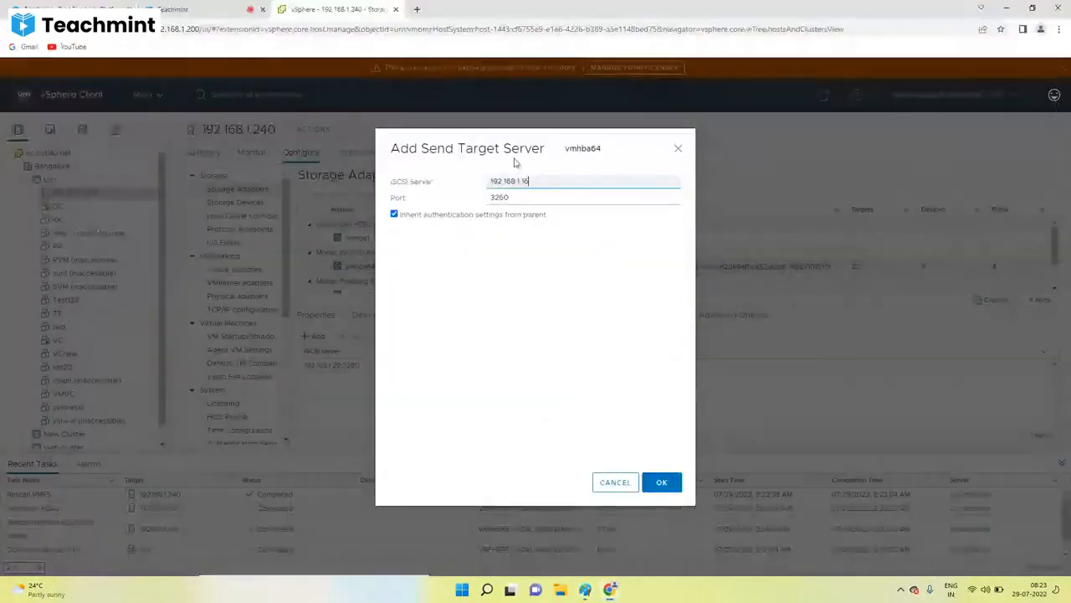
{"action": "left_click", "coordinate": [661, 483]}
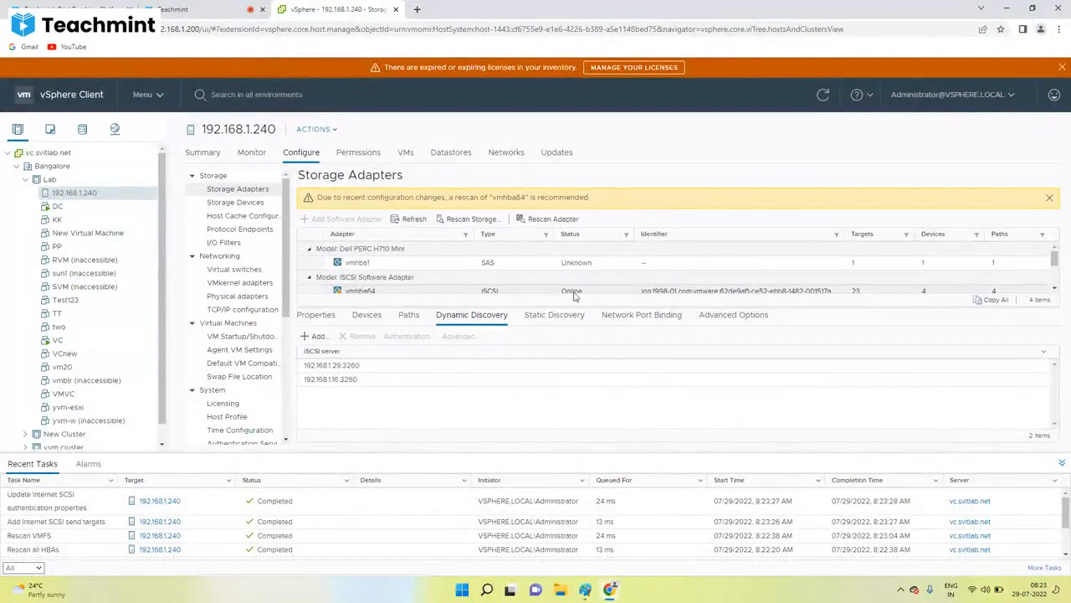
Step: Review vmhba64's port bindings and the host's VMkernel adapters, widening the Network Label column
{"action": "left_click", "coordinate": [646, 322]}
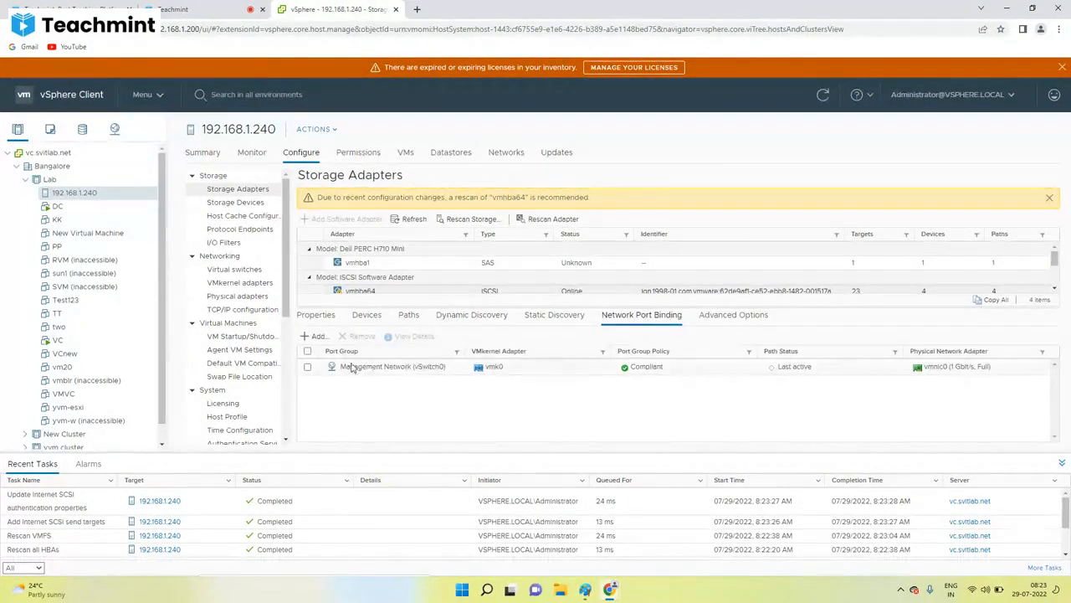
{"action": "left_click", "coordinate": [318, 337]}
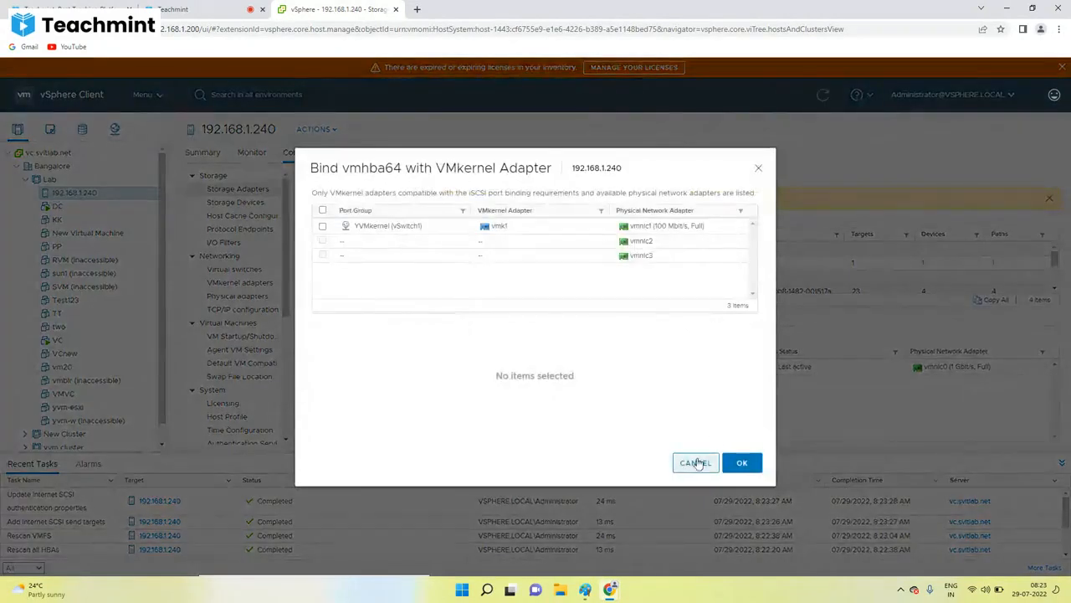
{"action": "left_click", "coordinate": [694, 465]}
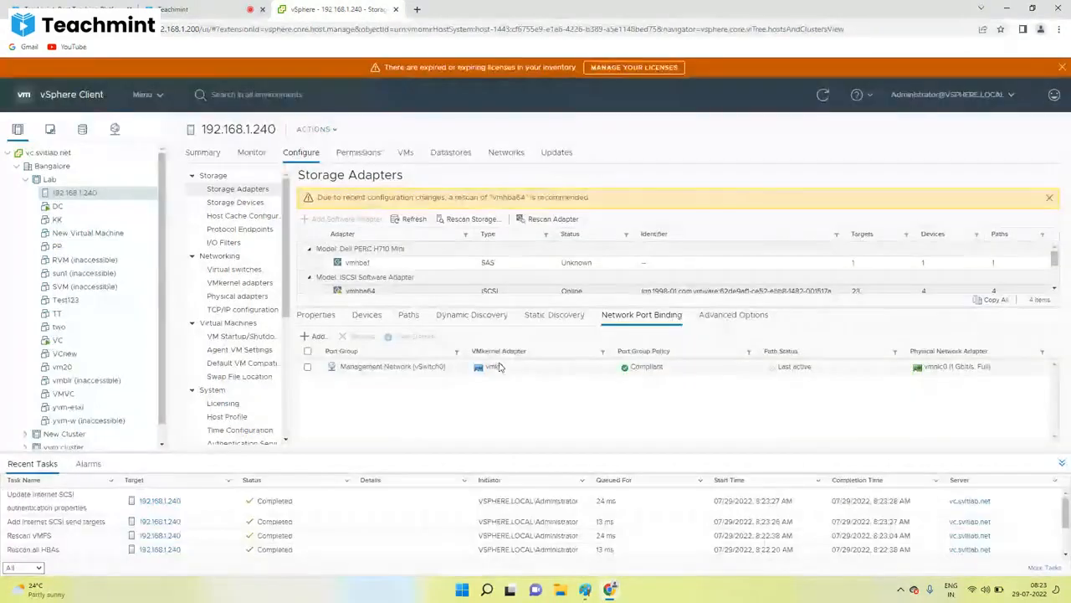
{"action": "left_click", "coordinate": [235, 284]}
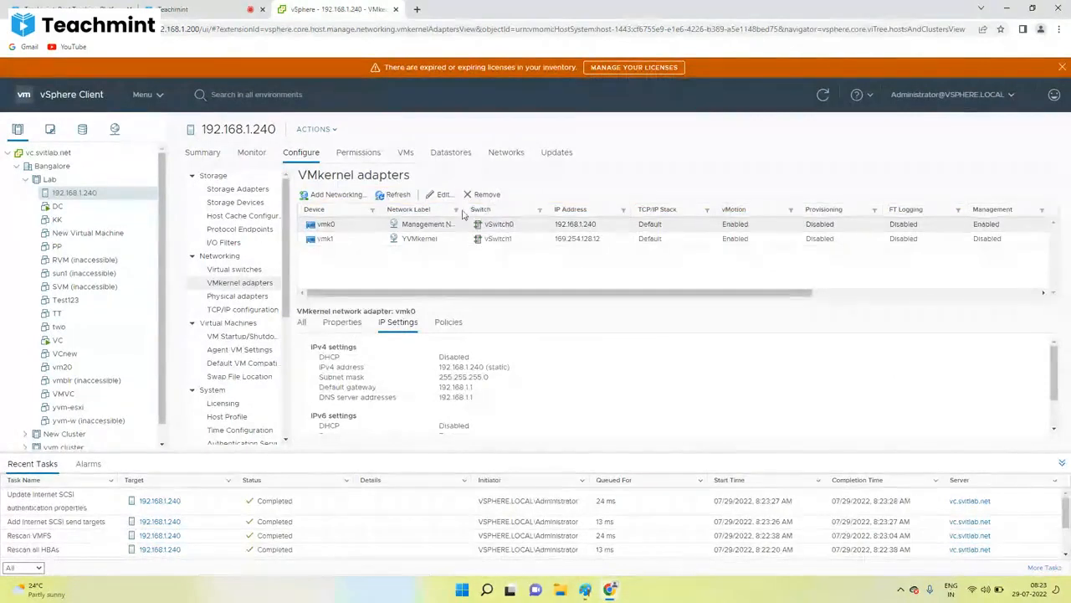
{"action": "left_click_drag", "start_coordinate": [465, 209], "coordinate": [553, 209]}
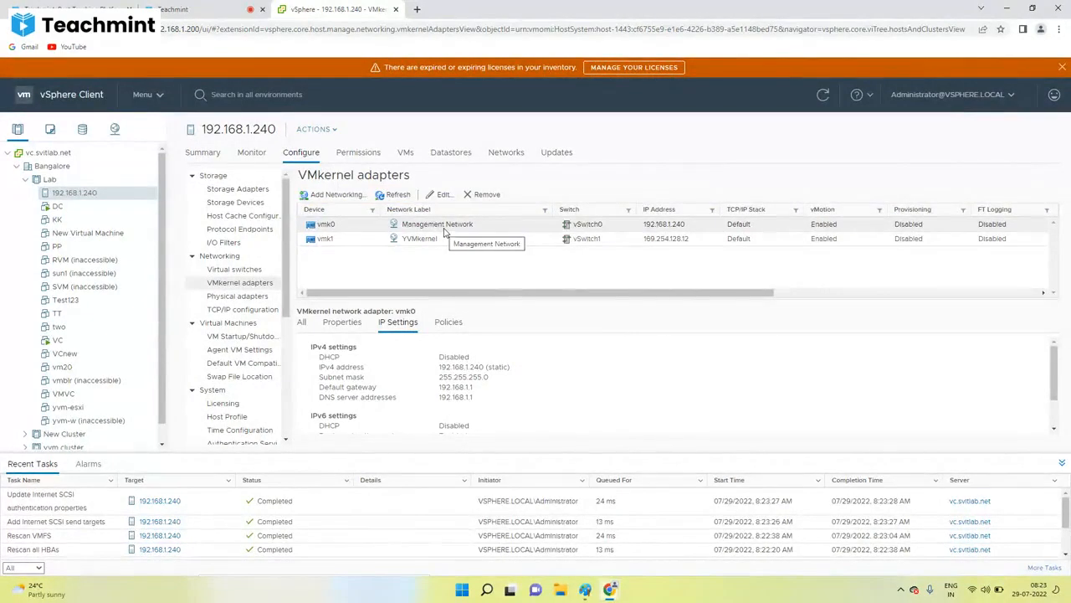
{"action": "left_click", "coordinate": [237, 189]}
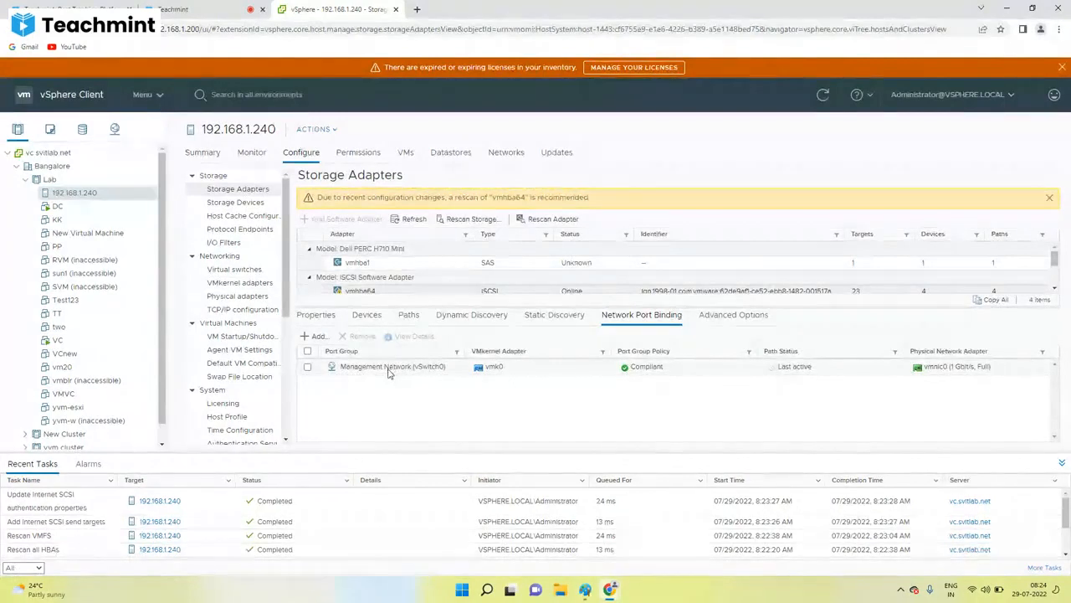
Step: Bind vmk1 from the YVMkernel port group on vSwitch1 to vmhba64, then recheck VMkernel adapters
{"action": "left_click", "coordinate": [317, 337]}
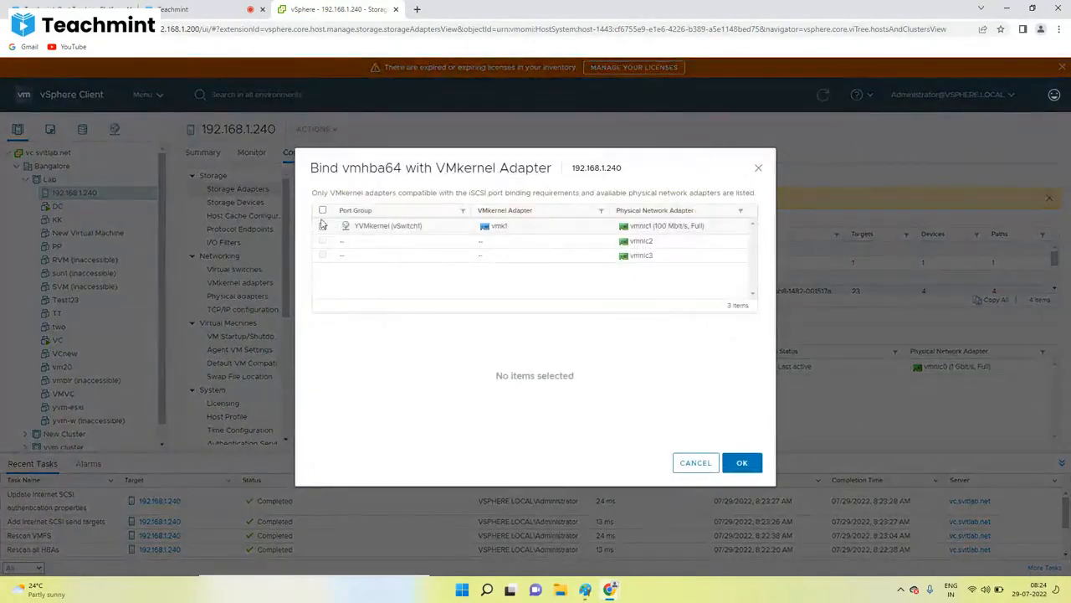
{"action": "left_click", "coordinate": [322, 225]}
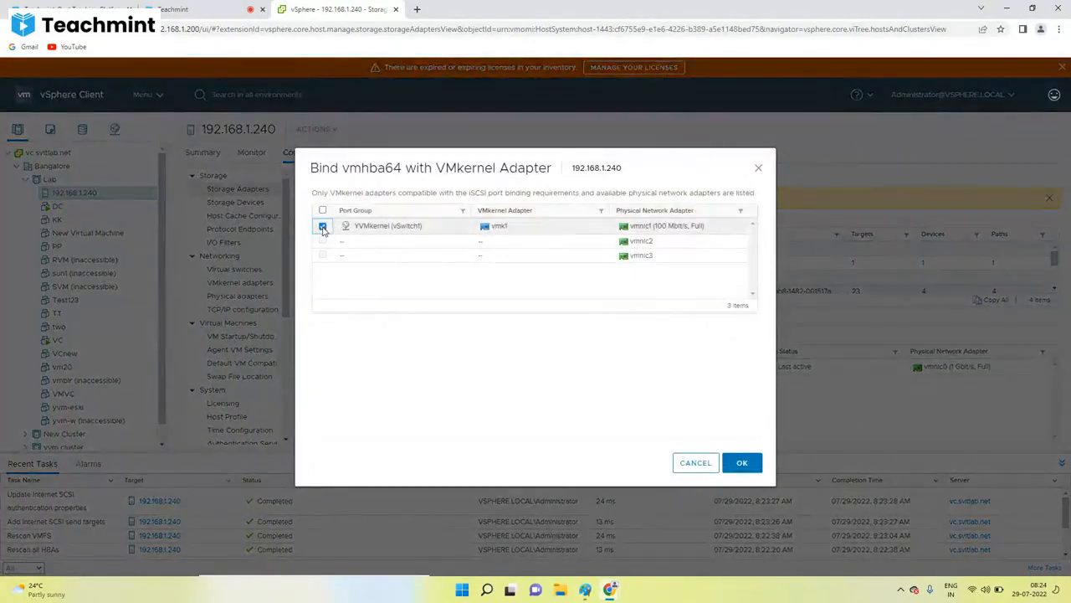
{"action": "left_click", "coordinate": [741, 463]}
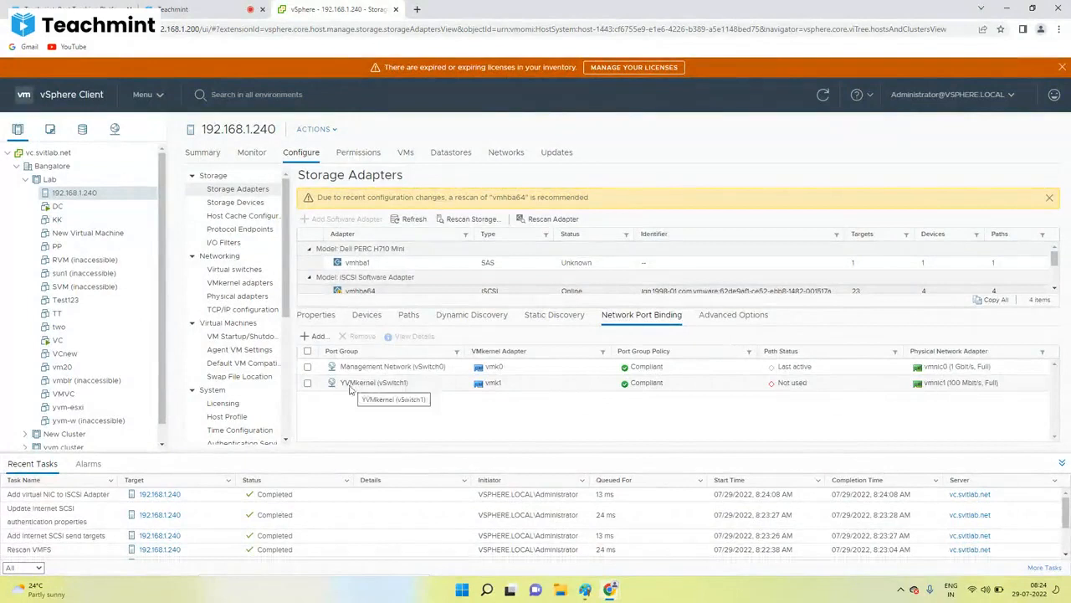
{"action": "left_click", "coordinate": [237, 284]}
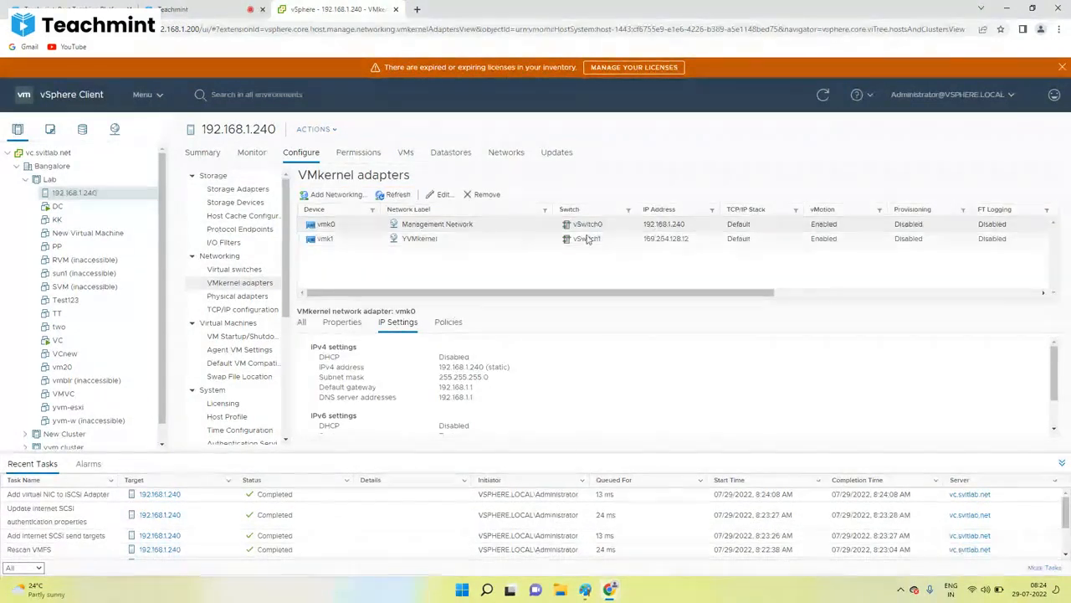
{"action": "left_click", "coordinate": [233, 192]}
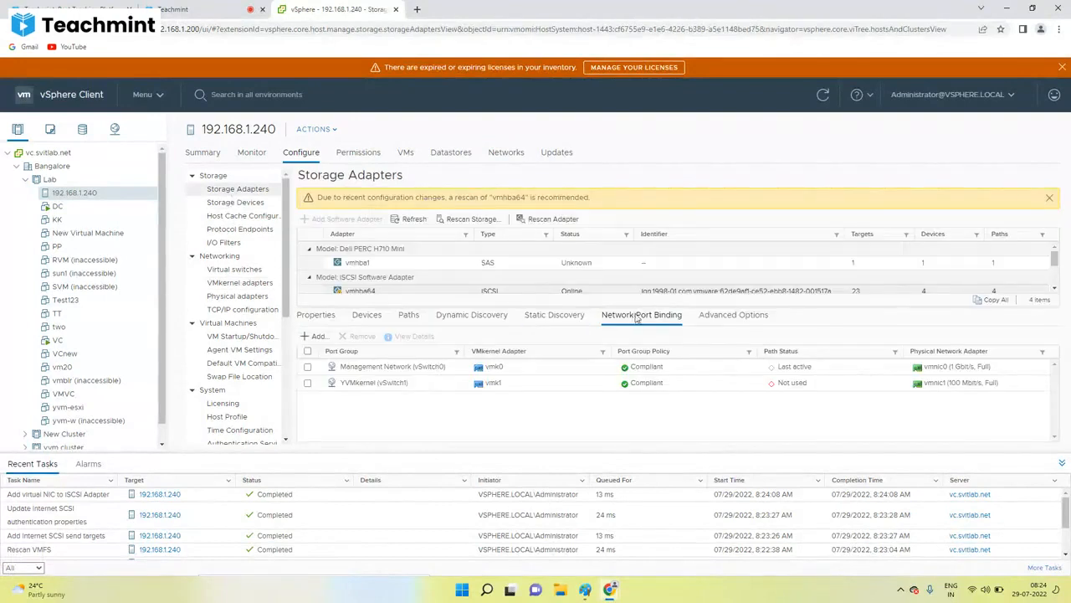
Step: Confirm no other VMkernel adapters are bindable, then rescan for new devices and VMFS volumes
{"action": "scroll", "coordinate": [702, 291], "scroll_direction": "down", "scroll_amount": 1}
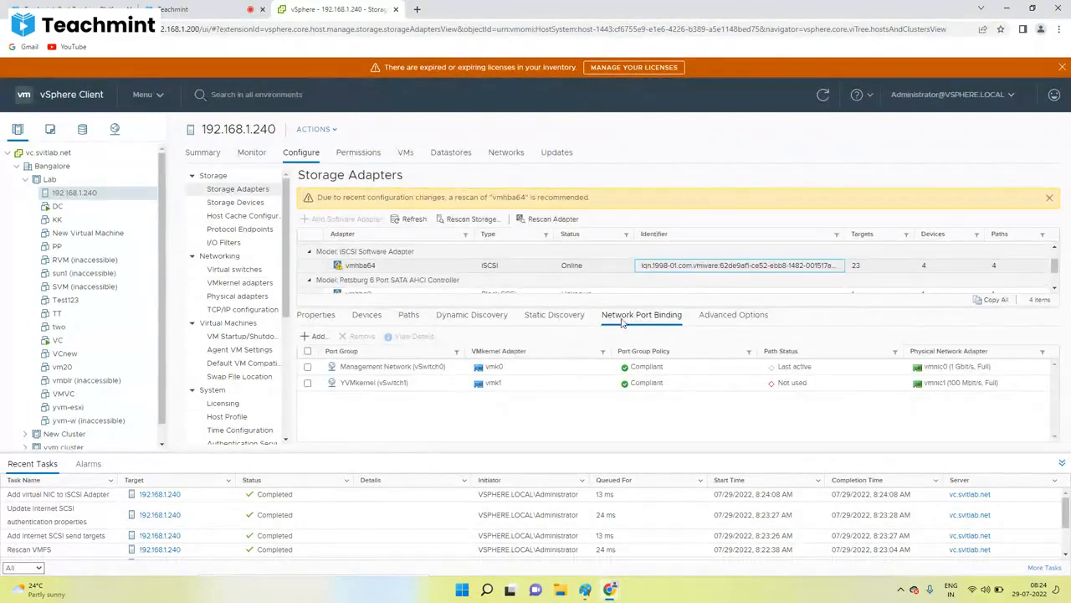
{"action": "left_click", "coordinate": [314, 337]}
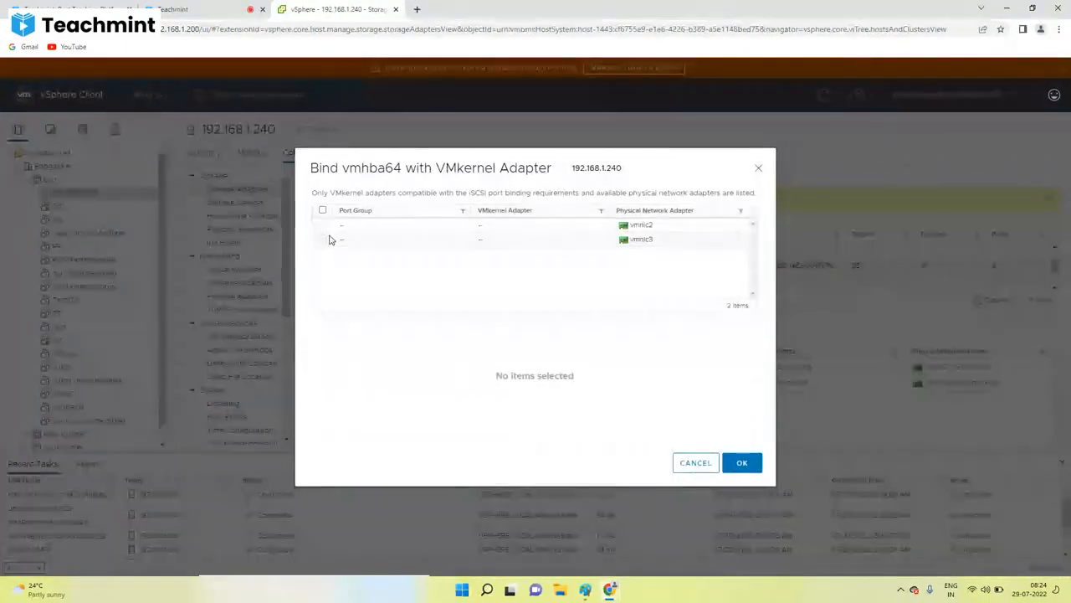
{"action": "left_click", "coordinate": [696, 465]}
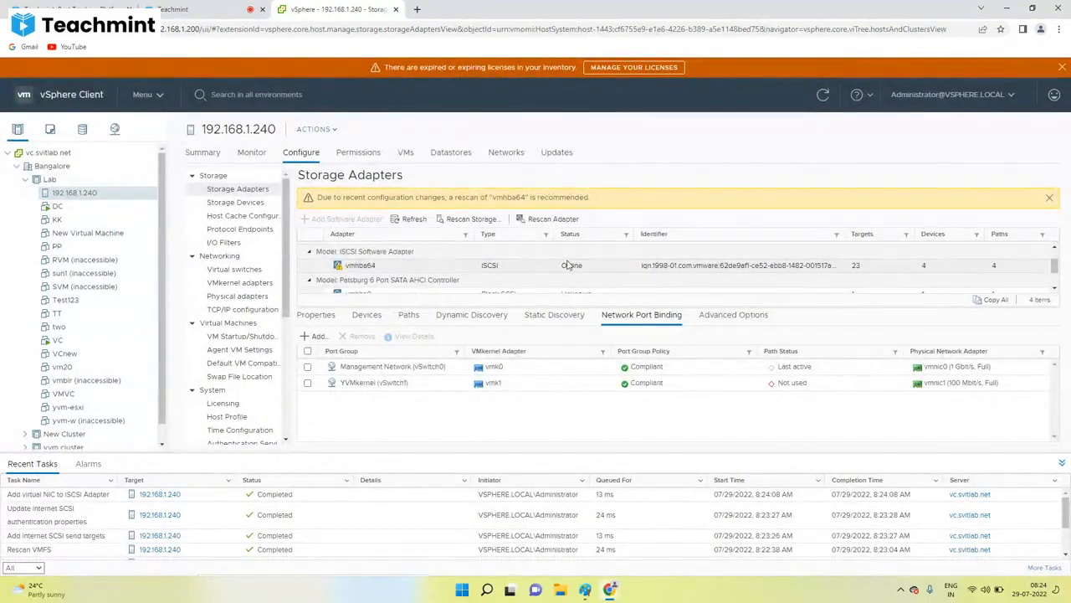
{"action": "left_click", "coordinate": [467, 220]}
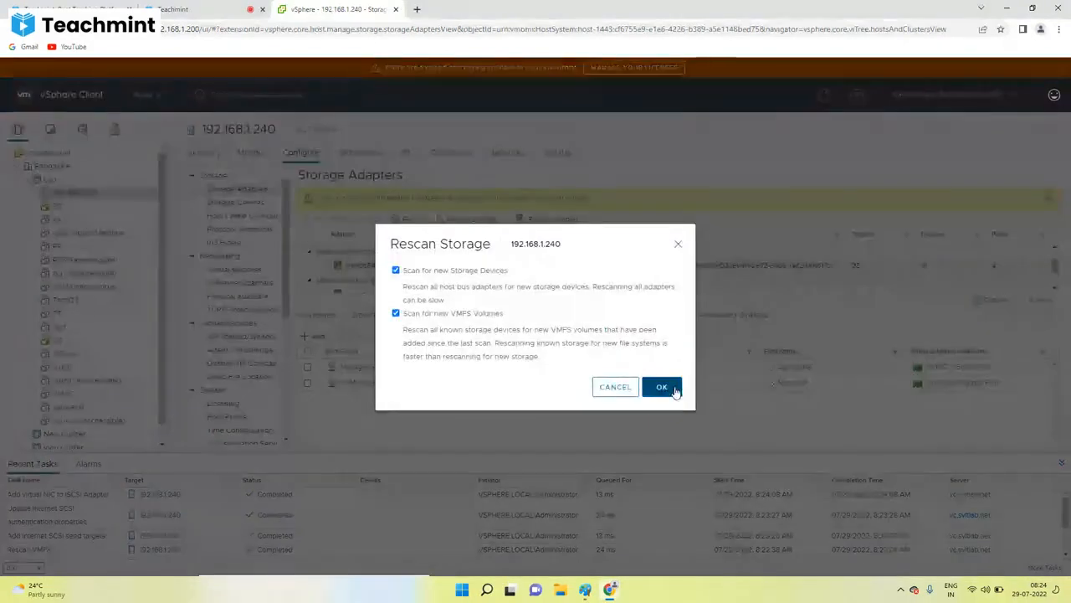
{"action": "left_click", "coordinate": [661, 387]}
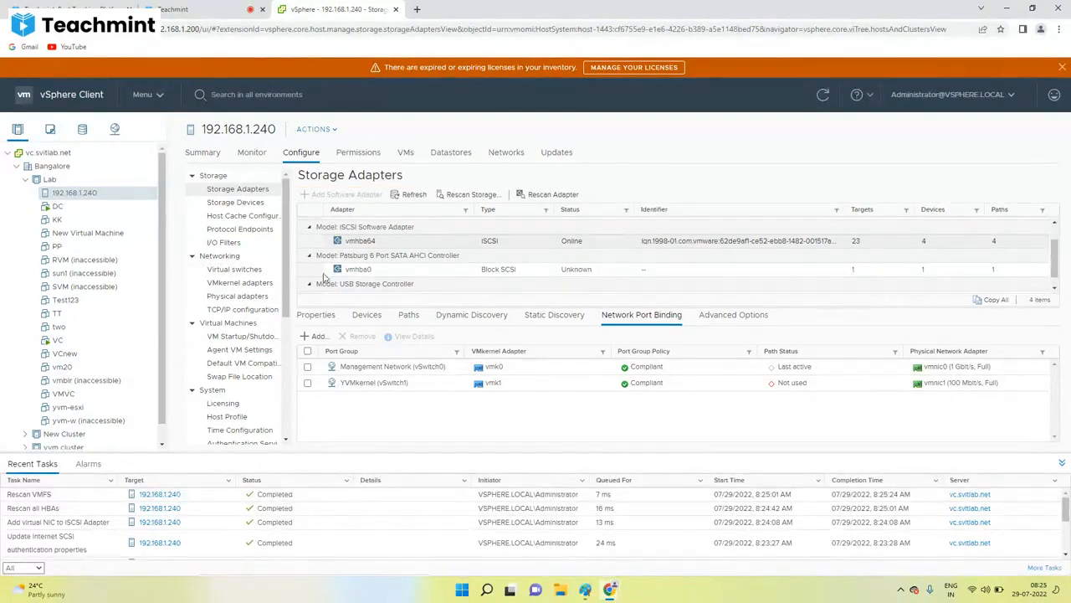
Step: In the Paint iSCSI notes, draw a text box below '2: Target Binding'
{"action": "left_click", "coordinate": [585, 589]}
{"action": "scroll", "coordinate": [770, 441], "scroll_direction": "down", "scroll_amount": 3}
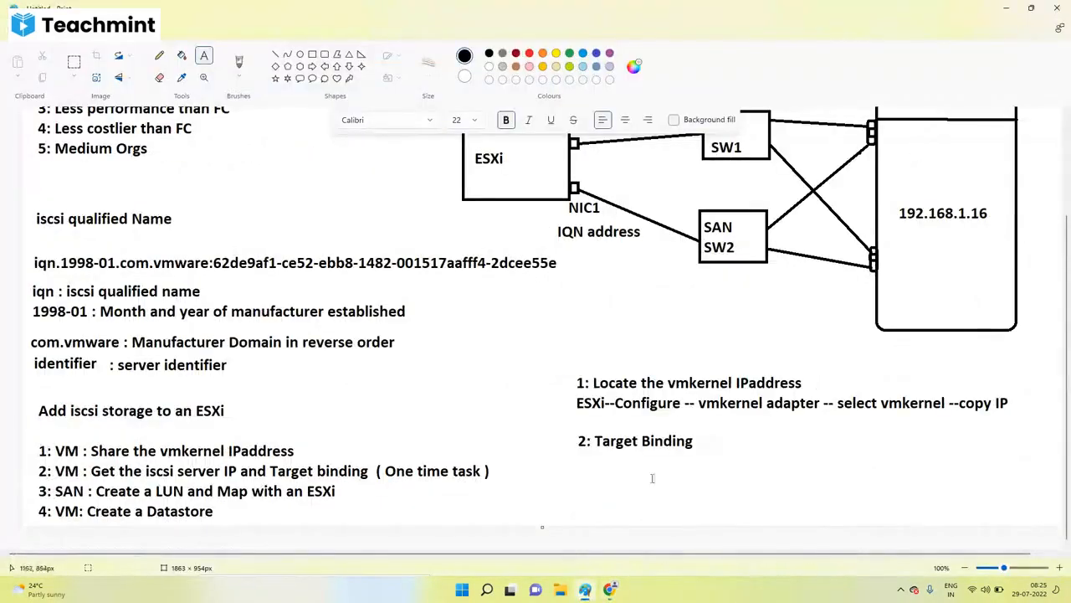
{"action": "left_click_drag", "start_coordinate": [581, 460], "coordinate": [1027, 519]}
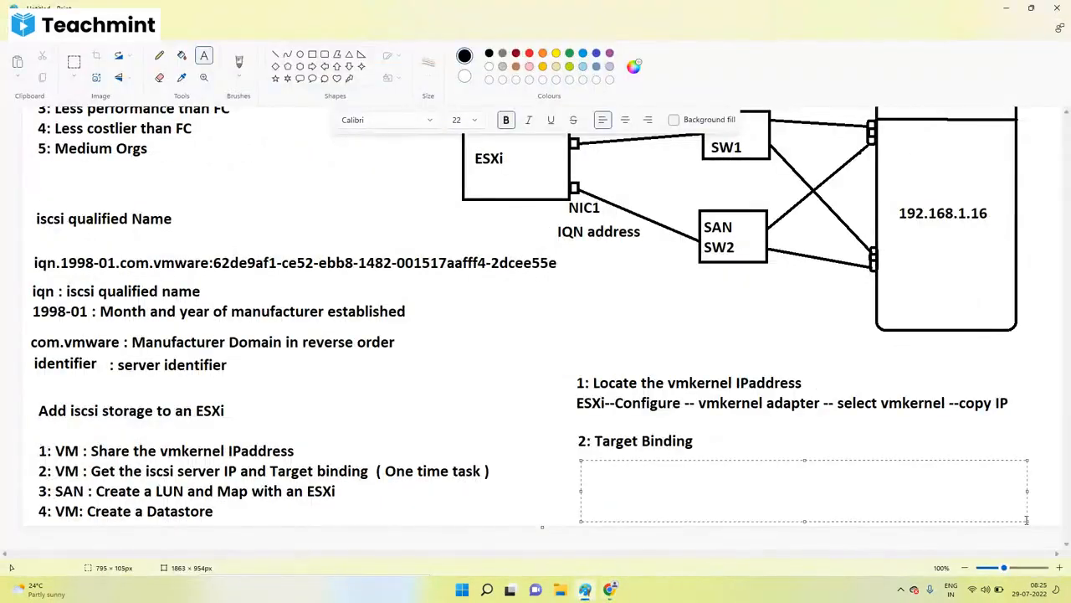
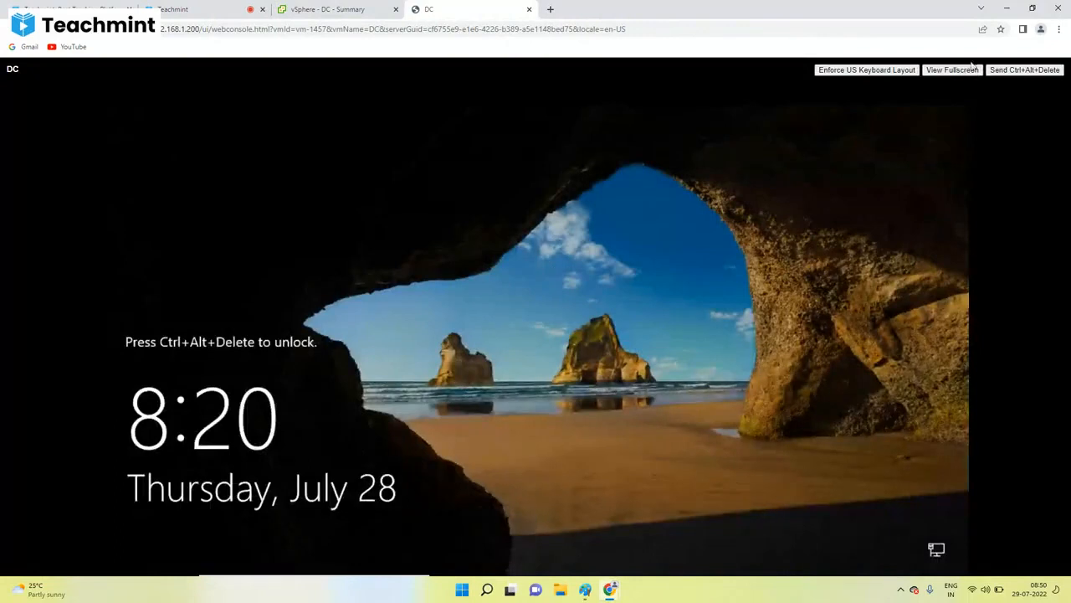
Step: Sign in to the server as administrator, dismiss the Shutdown Event Tracker, and open File Explorer
{"action": "left_click", "coordinate": [1007, 72]}
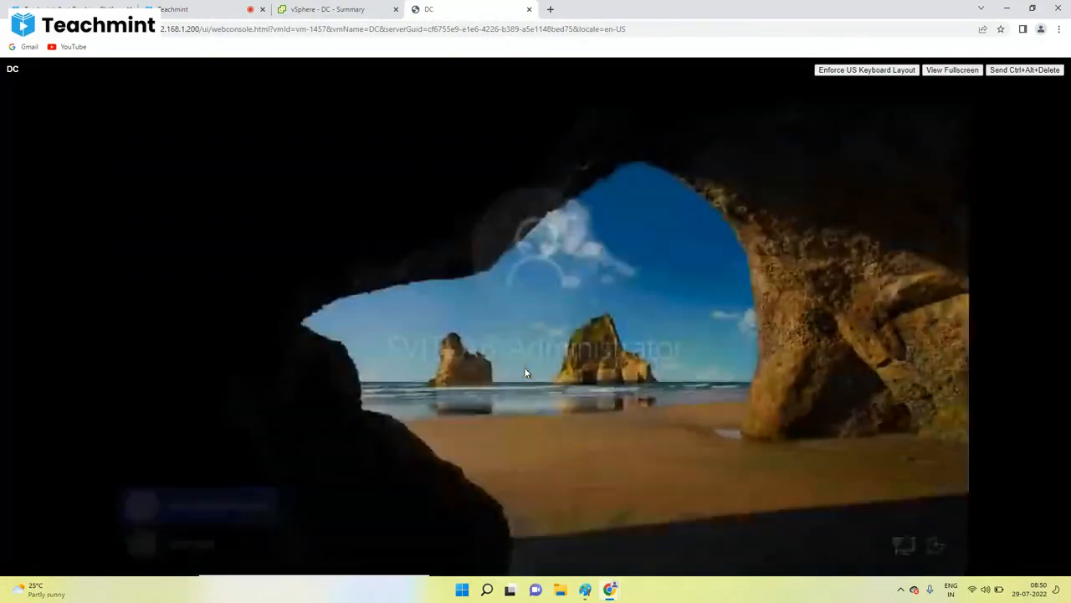
{"action": "type", "text": "*********"}
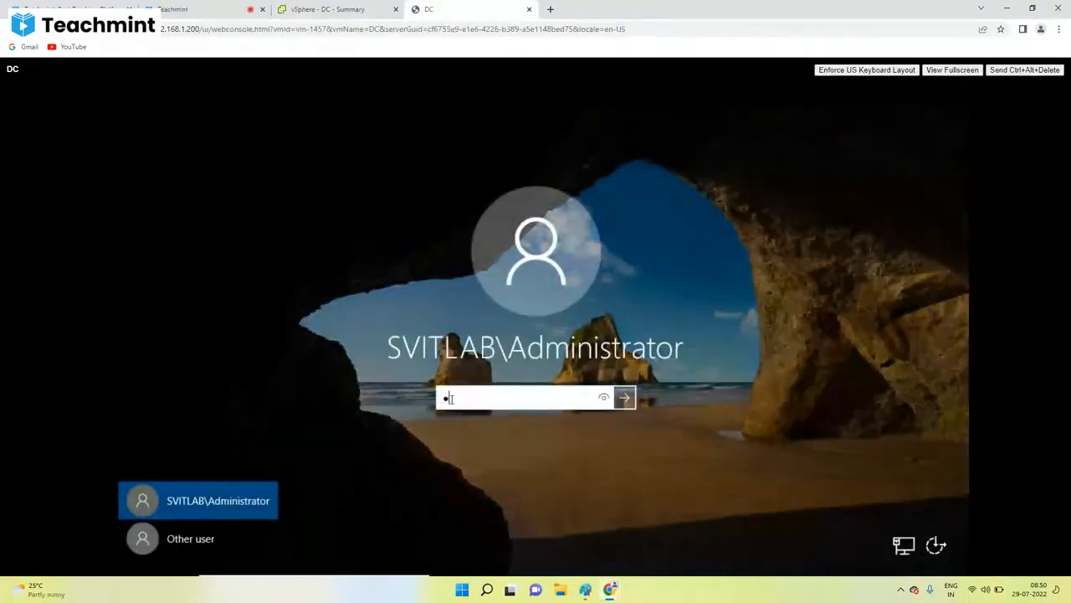
{"action": "type", "text": "**"}
{"action": "key", "text": "Return"}
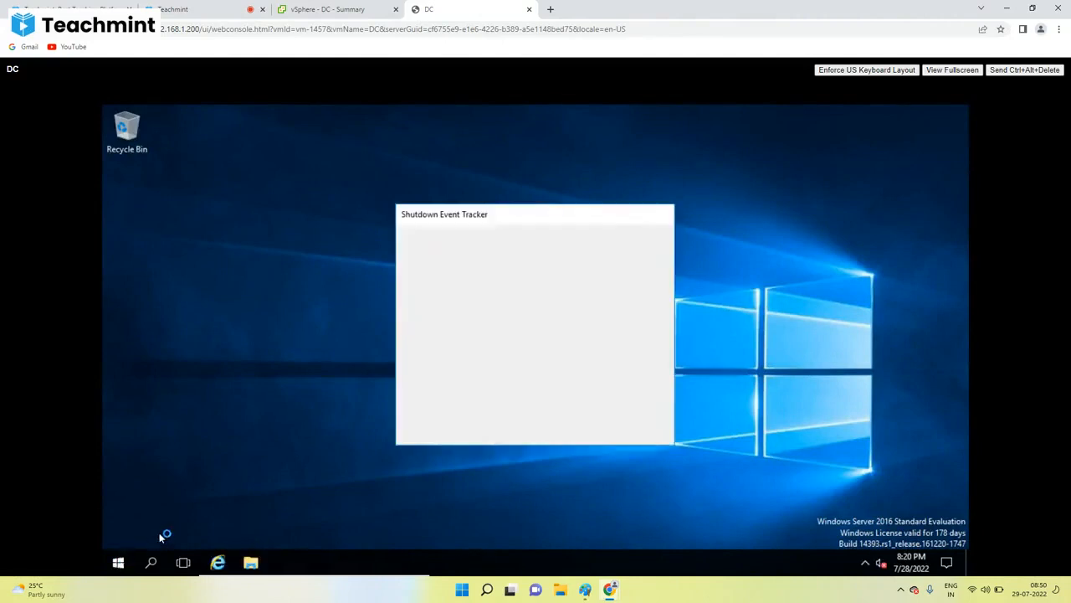
{"action": "left_click", "coordinate": [606, 426]}
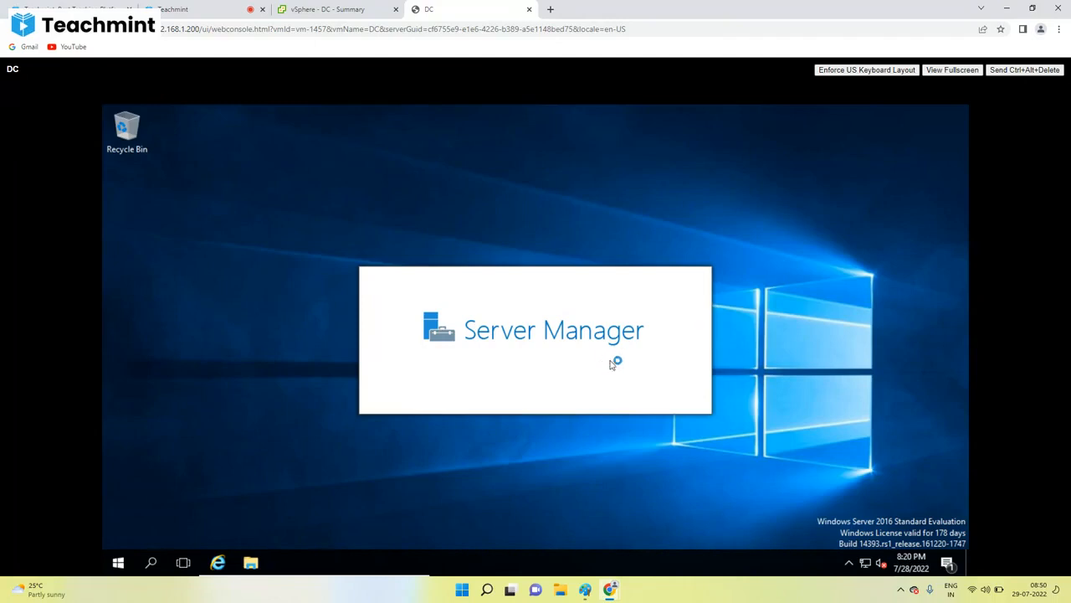
{"action": "key", "text": "super+e"}
Step: Create a new folder named labds09 on Local Disk (C:)
{"action": "left_click", "coordinate": [319, 302]}
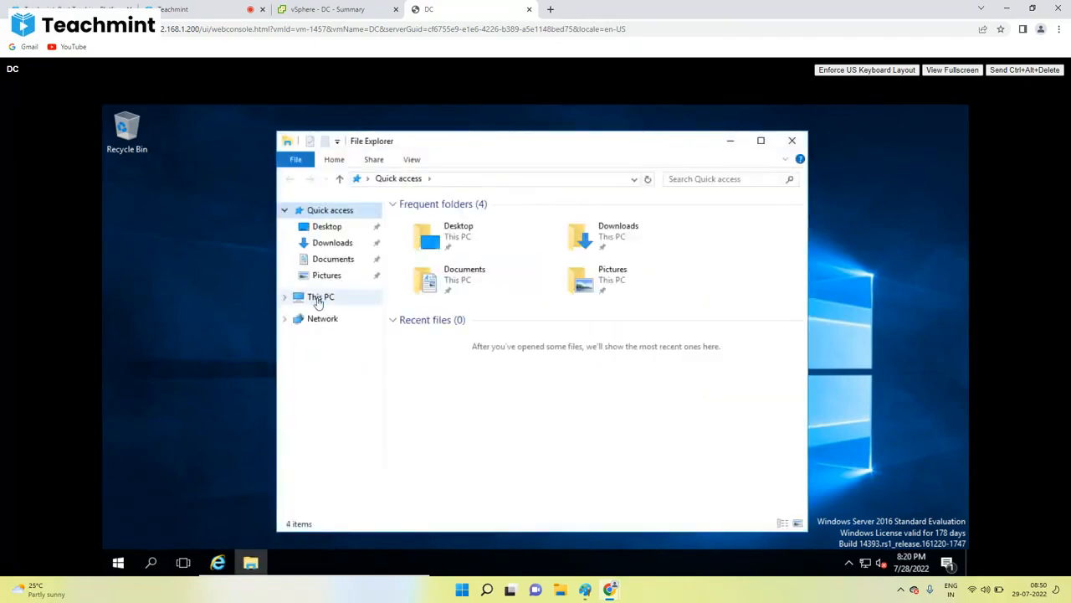
{"action": "left_click", "coordinate": [761, 141]}
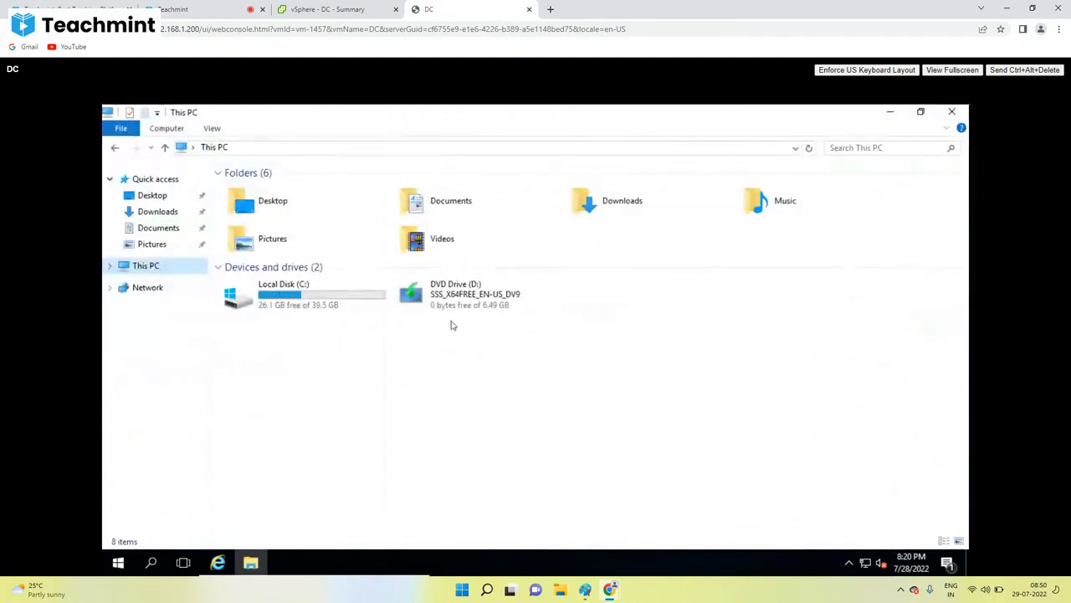
{"action": "double_click", "coordinate": [293, 308]}
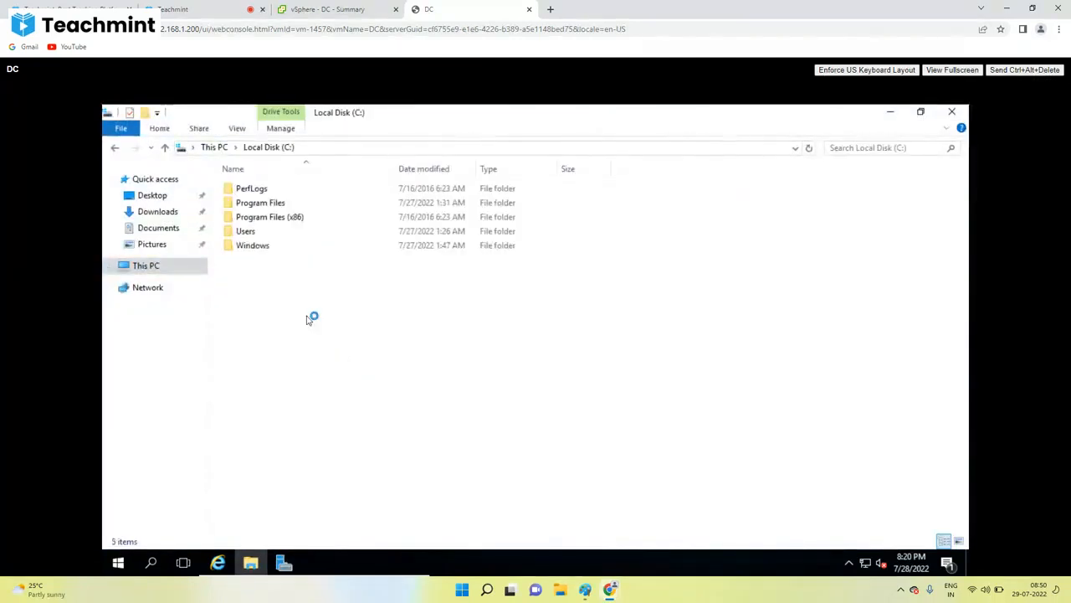
{"action": "right_click", "coordinate": [282, 309]}
{"action": "mouse_move", "coordinate": [356, 441]}
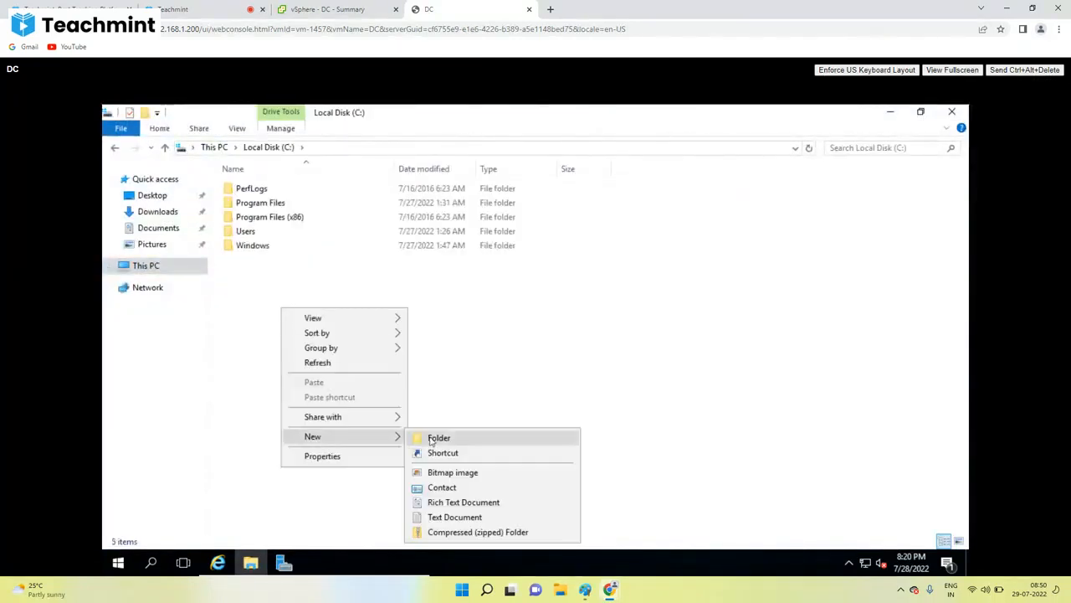
{"action": "left_click", "coordinate": [433, 438]}
{"action": "type", "text": "lab"}
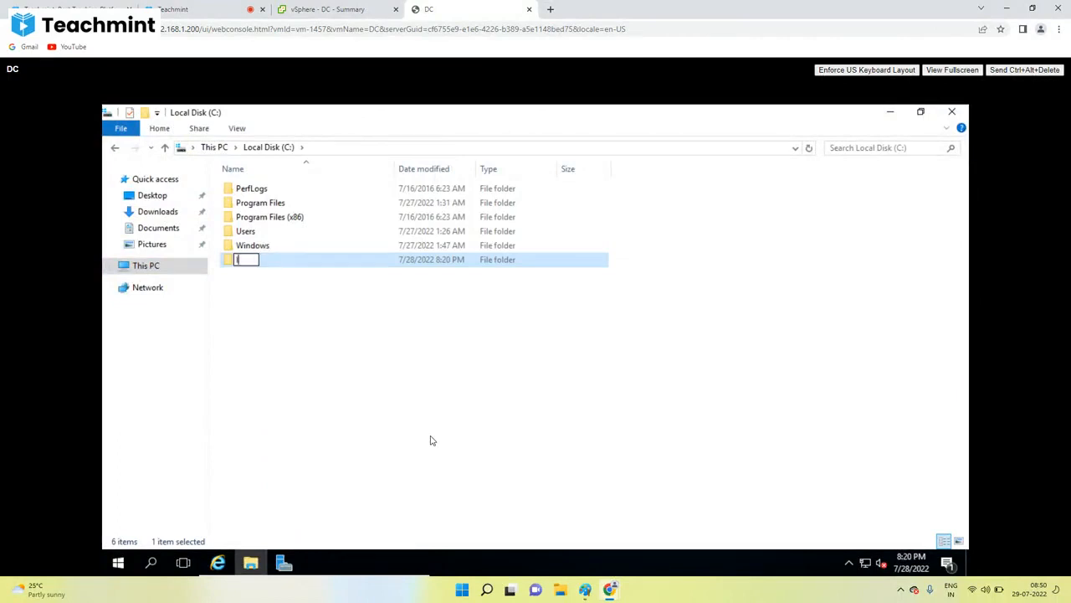
{"action": "key", "text": "BackSpace"}
{"action": "key", "text": "BackSpace"}
{"action": "key", "text": "BackSpace"}
{"action": "type", "text": "labds09"}
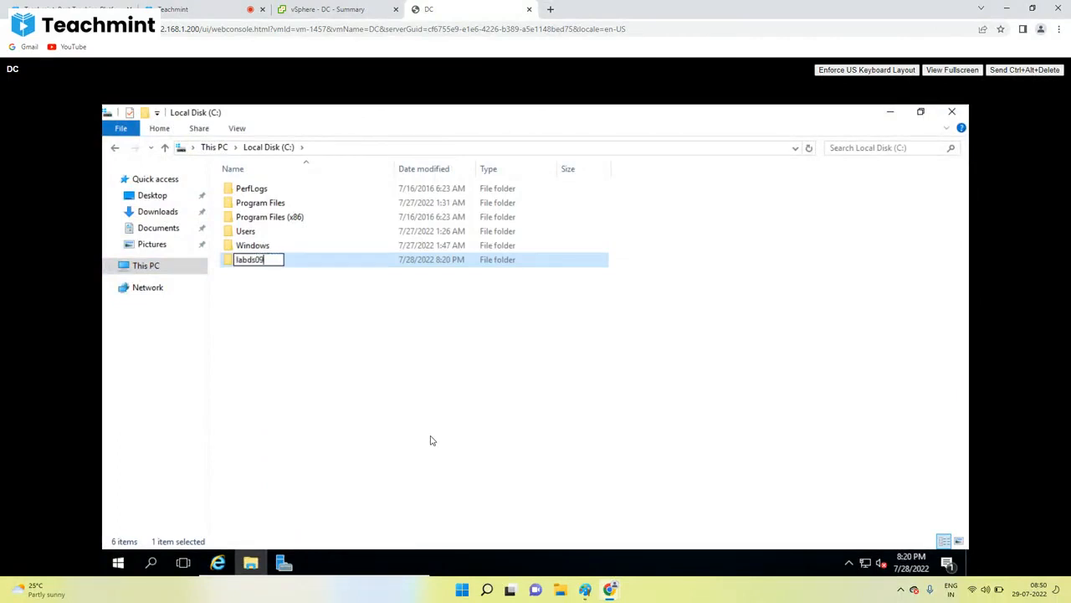
{"action": "left_click", "coordinate": [271, 291]}
Step: Open labds09's Properties to the NFS Sharing tab, showing it Not Shared
{"action": "double_click", "coordinate": [244, 260]}
{"action": "right_click", "coordinate": [244, 259]}
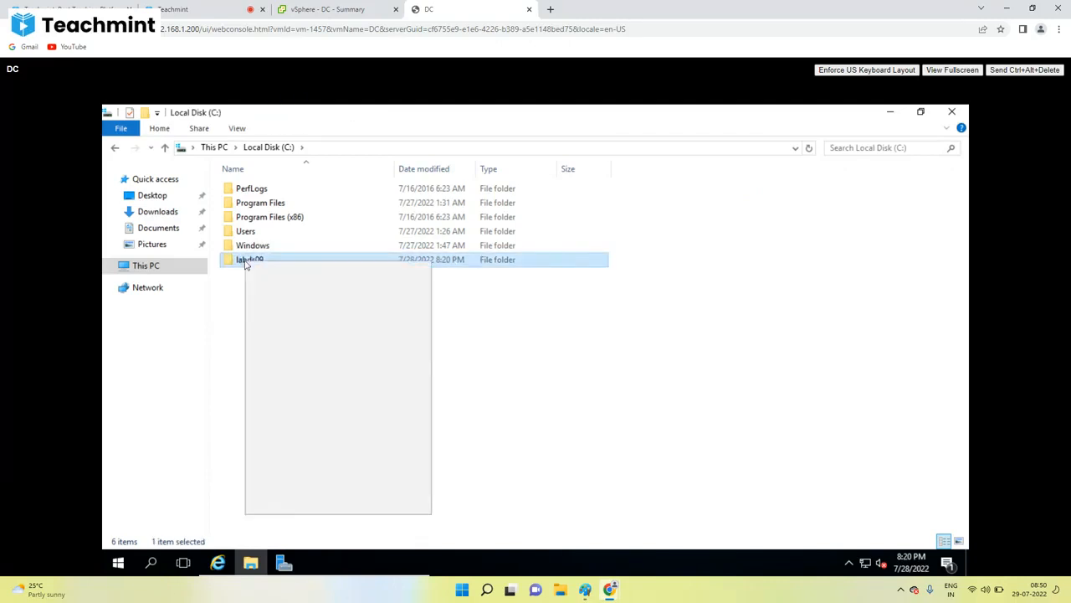
{"action": "left_click", "coordinate": [285, 503]}
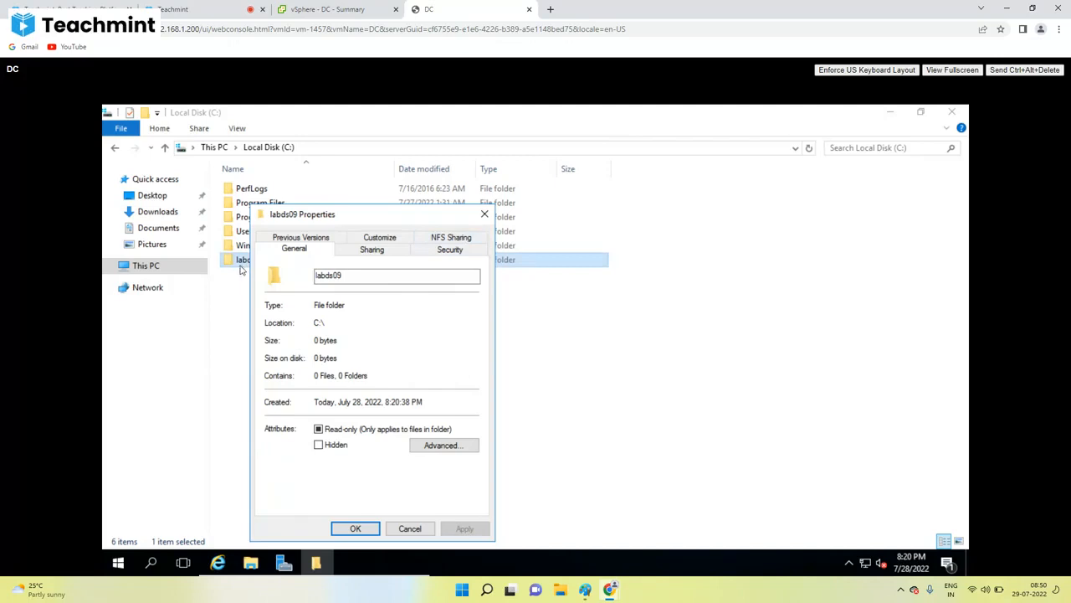
{"action": "left_click", "coordinate": [451, 240]}
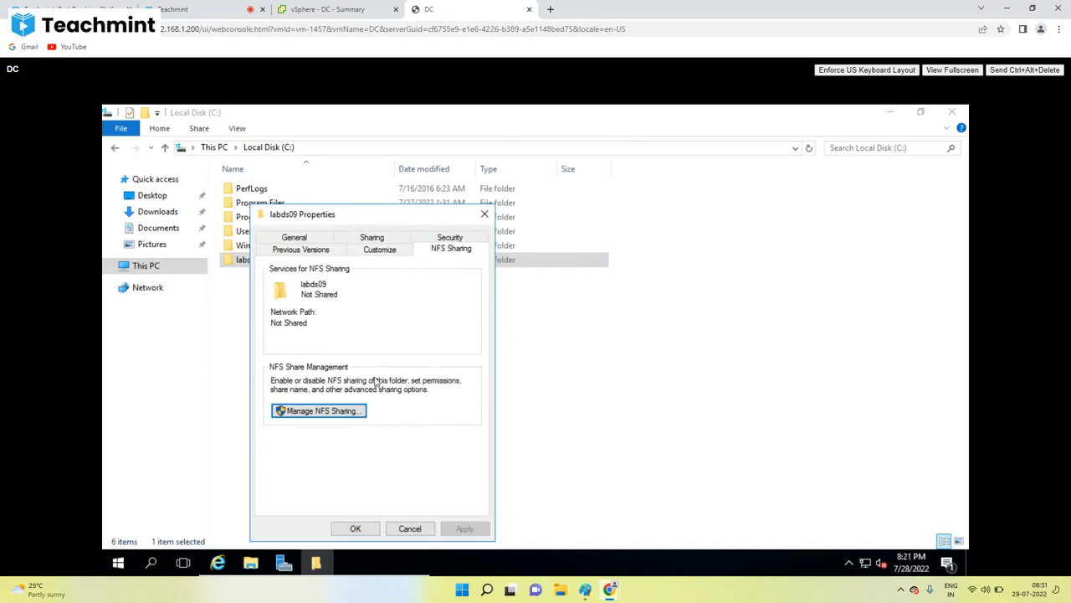
Step: Start the Add Roles and Features wizard in Server Manager and advance to Server Roles
{"action": "left_click", "coordinate": [285, 564]}
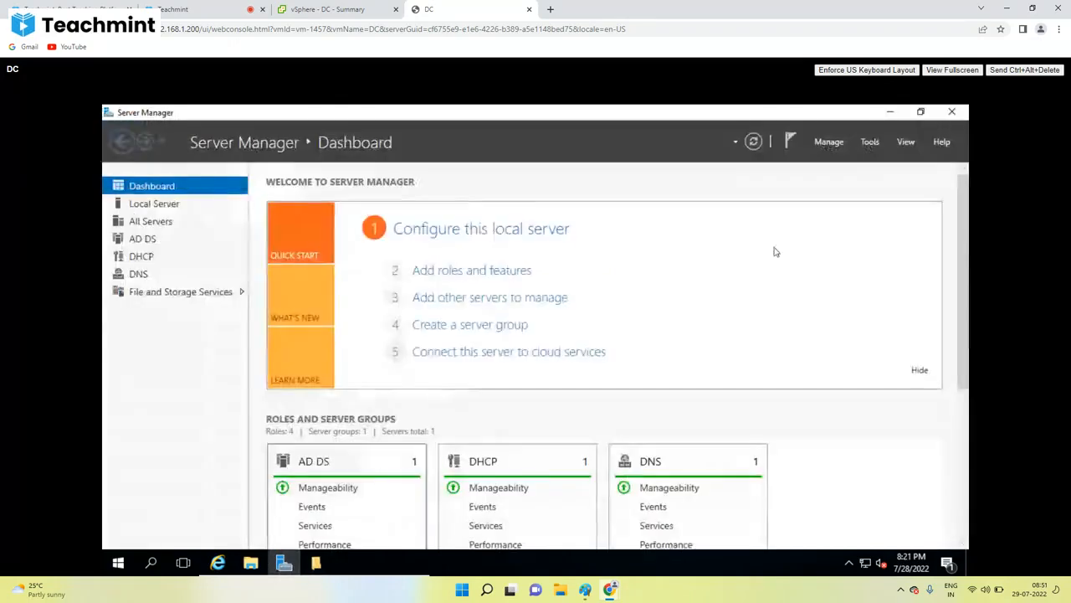
{"action": "left_click", "coordinate": [829, 144]}
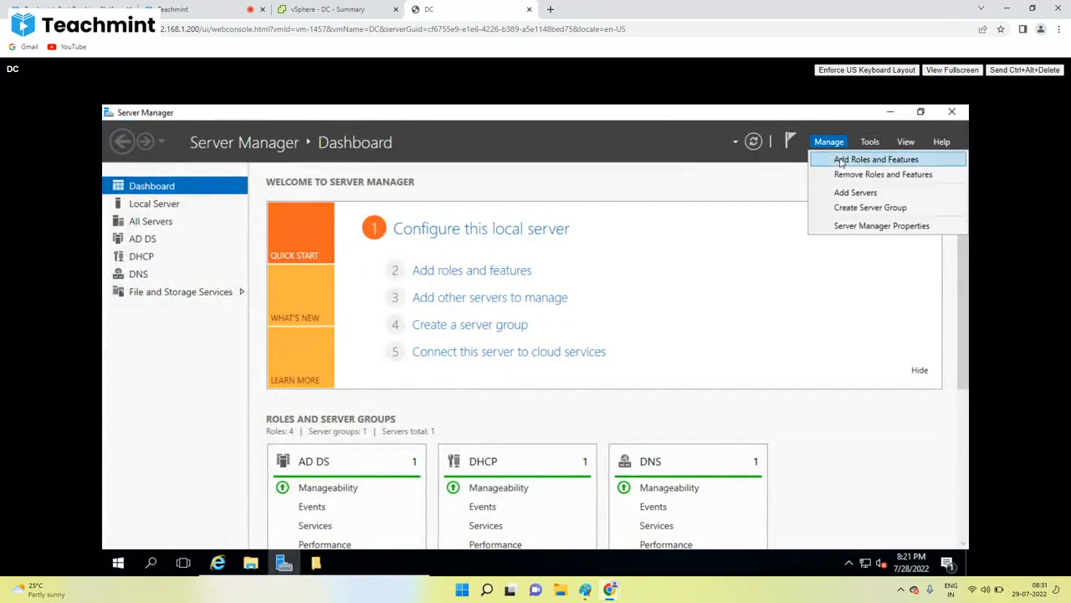
{"action": "left_click", "coordinate": [842, 162]}
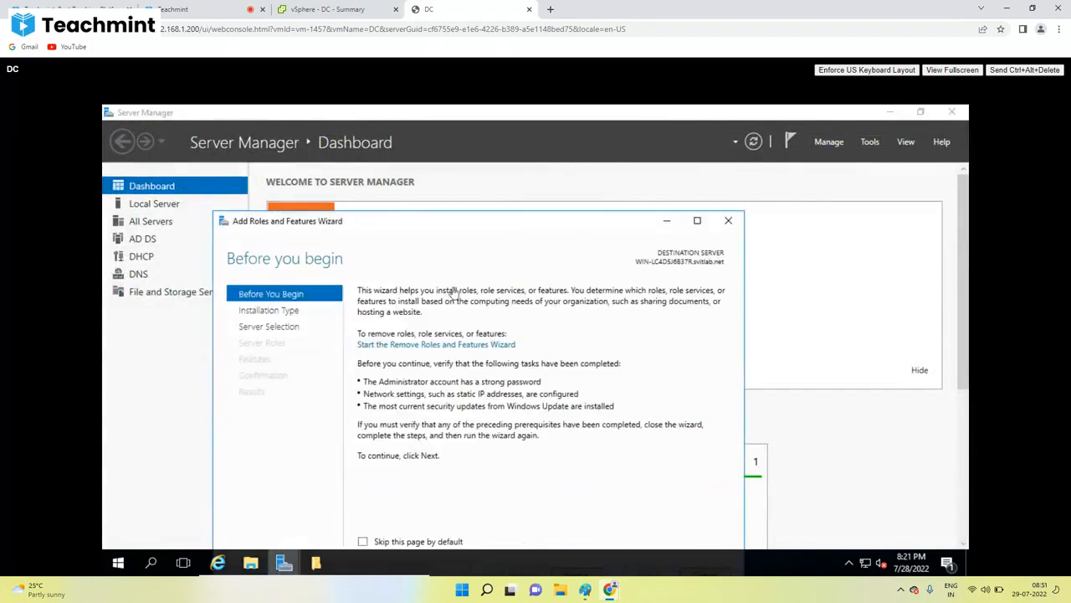
{"action": "left_click", "coordinate": [697, 220]}
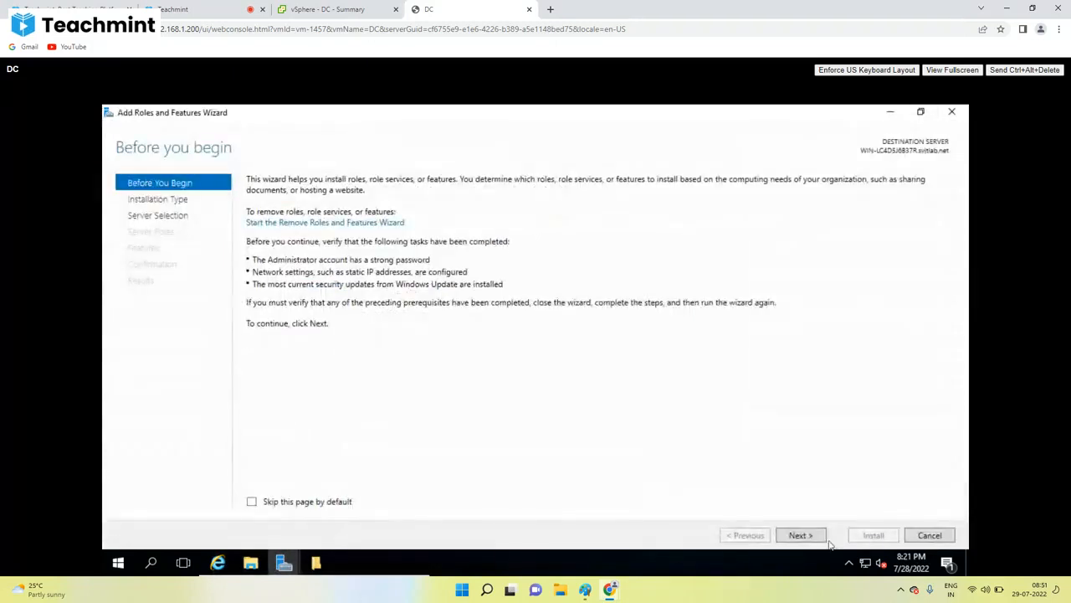
{"action": "left_click", "coordinate": [803, 536]}
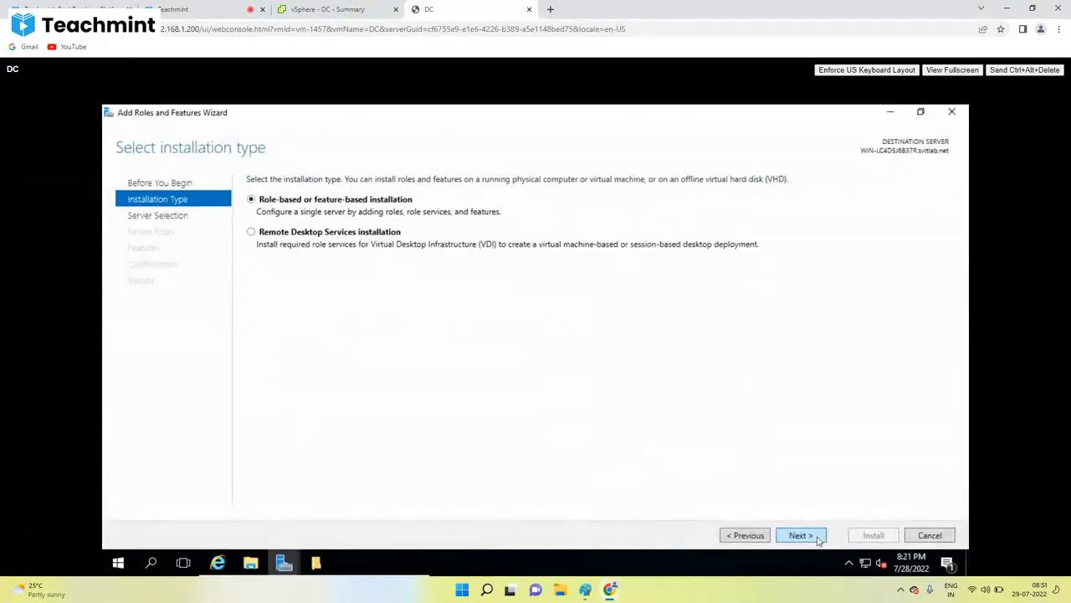
{"action": "left_click", "coordinate": [819, 539]}
{"action": "left_click", "coordinate": [818, 539]}
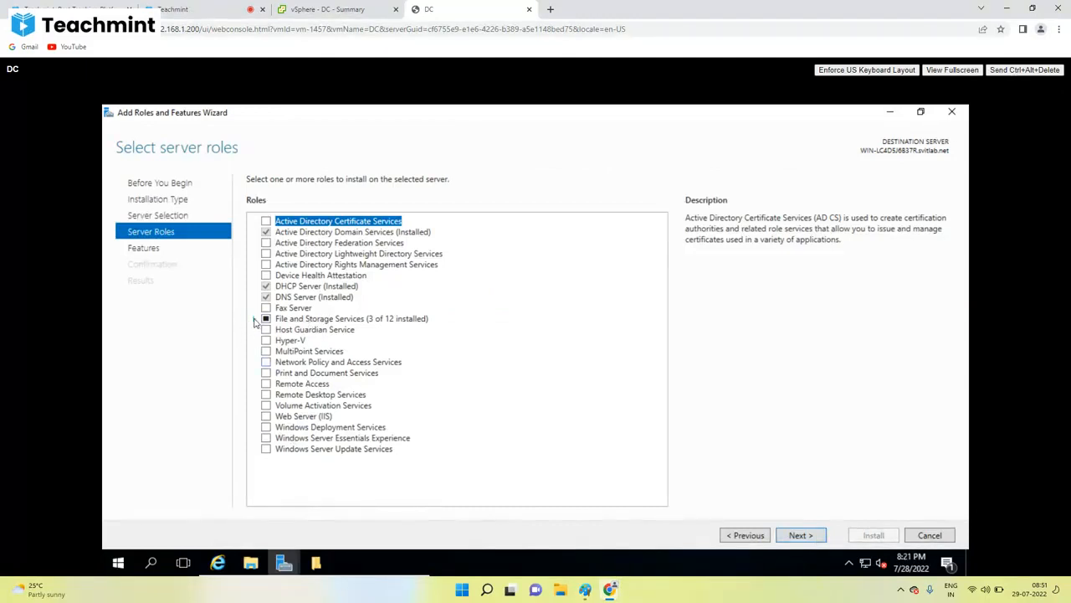
Step: Expand File and Storage Services, verify Server for NFS is installed, and cancel the wizard
{"action": "left_click", "coordinate": [255, 321]}
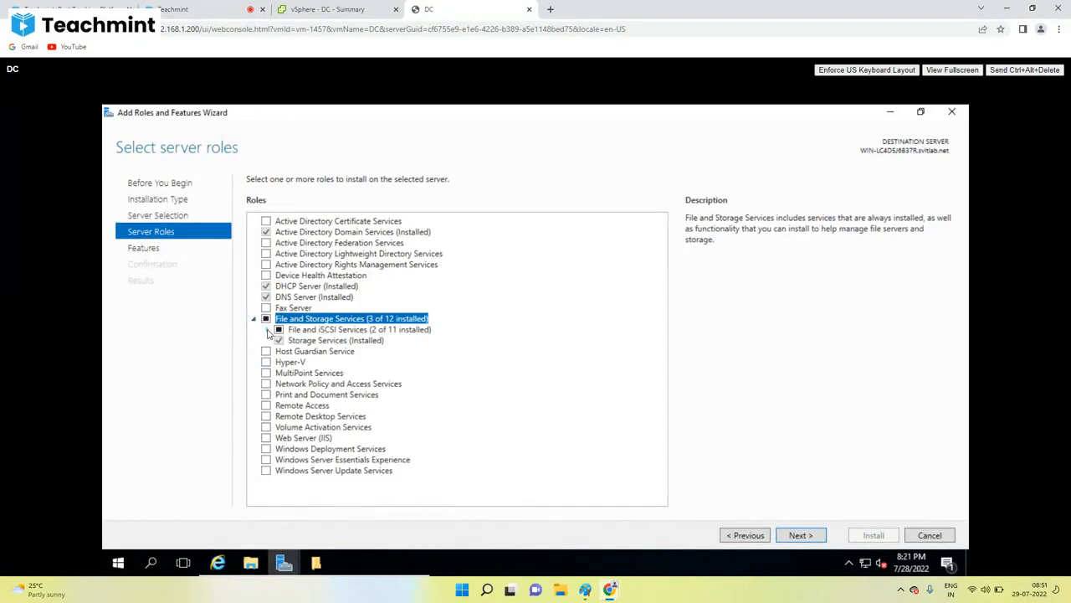
{"action": "left_click", "coordinate": [267, 330]}
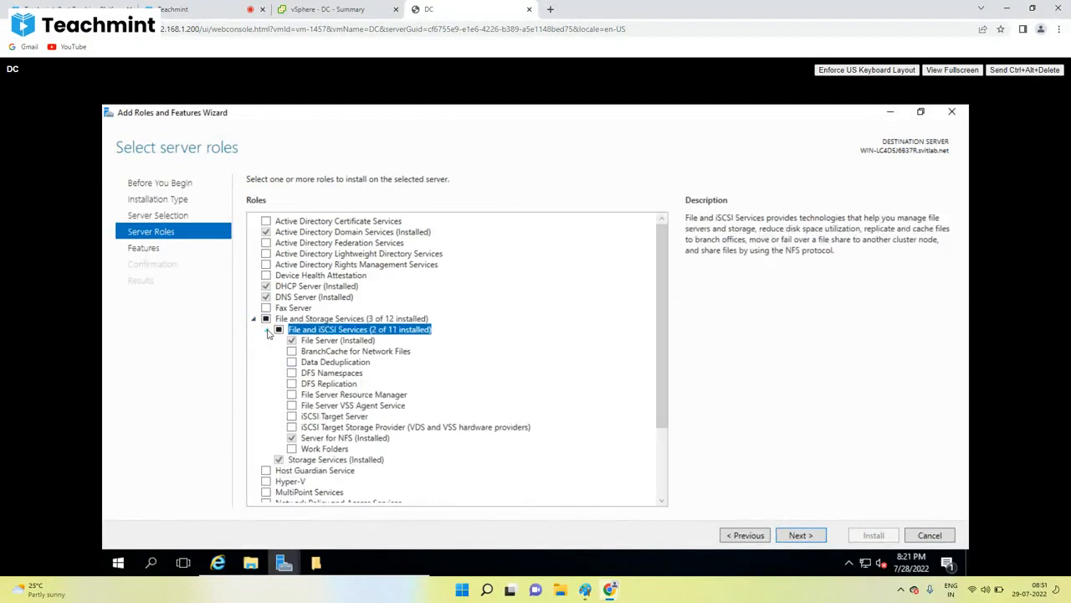
{"action": "left_click", "coordinate": [291, 416]}
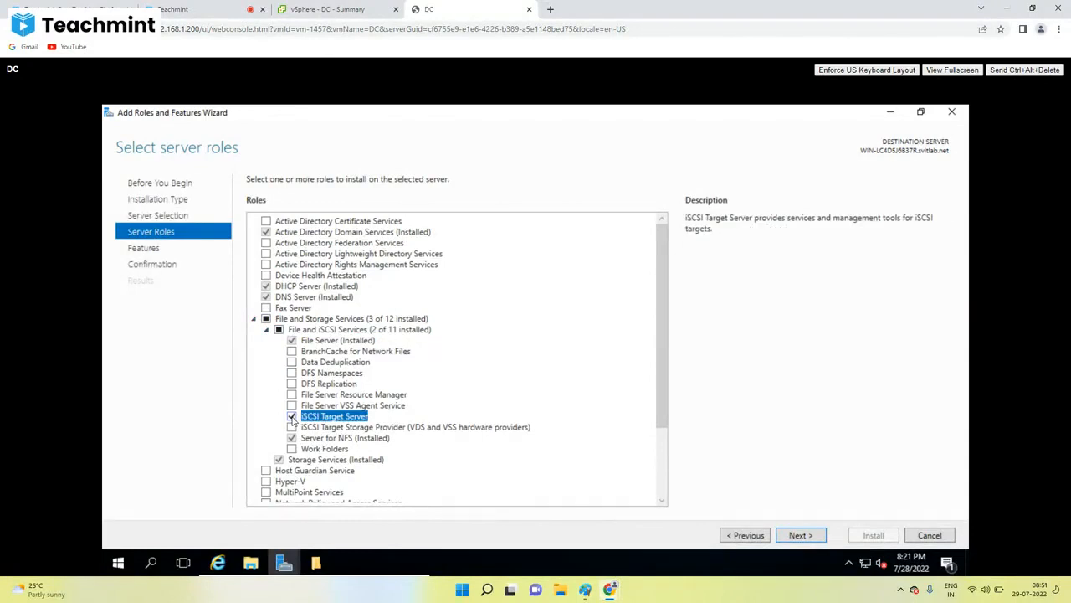
{"action": "left_click", "coordinate": [291, 416]}
{"action": "left_click", "coordinate": [302, 440]}
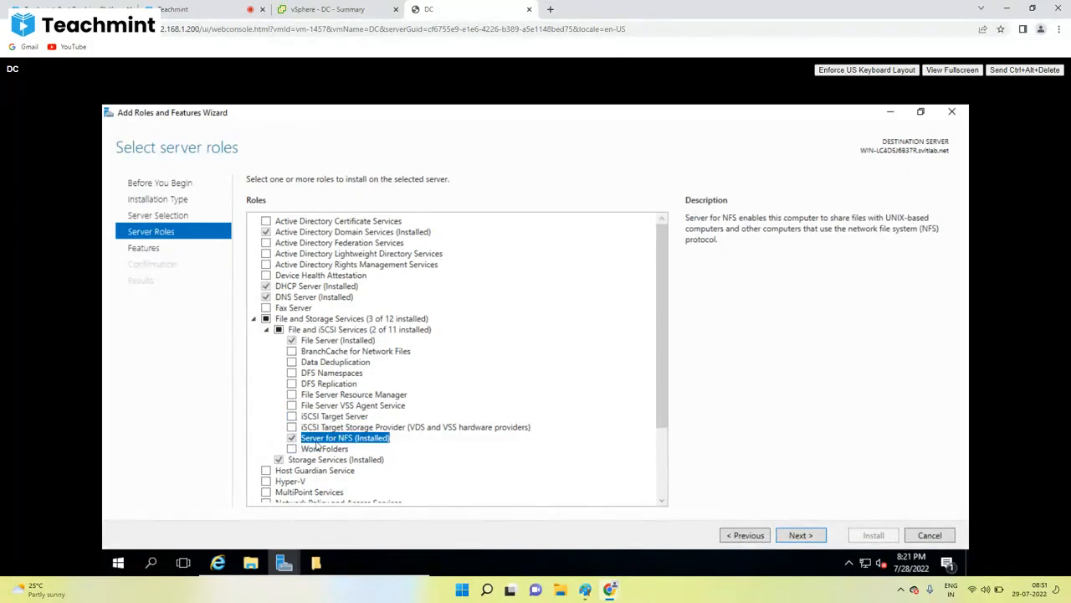
{"action": "left_click", "coordinate": [913, 533]}
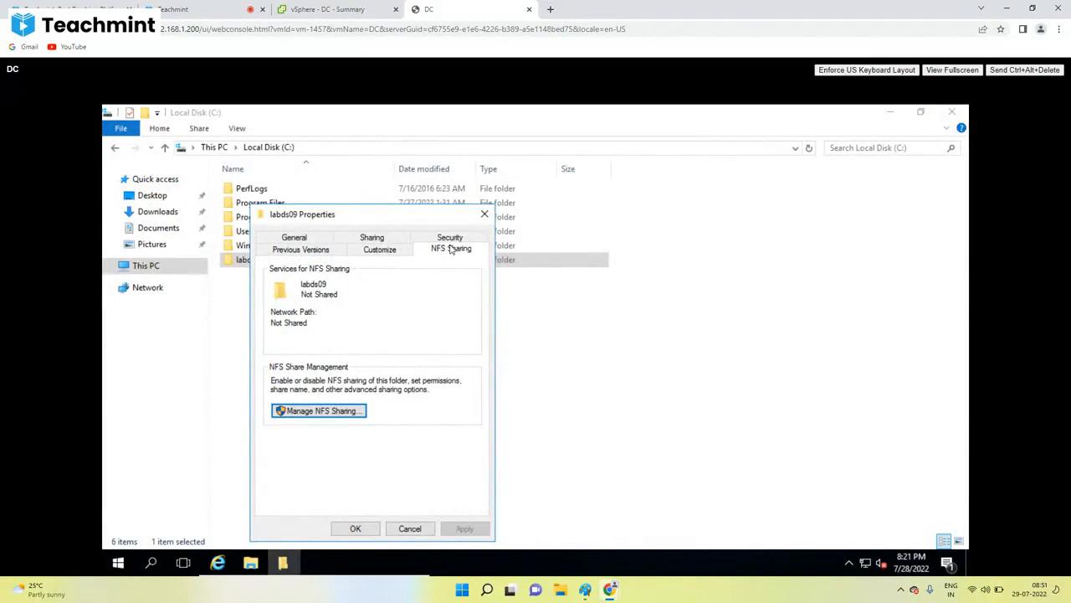
Step: Share labds09 over NFS, giving ALL MACHINES Read-Write access with root access allowed
{"action": "left_click", "coordinate": [309, 411]}
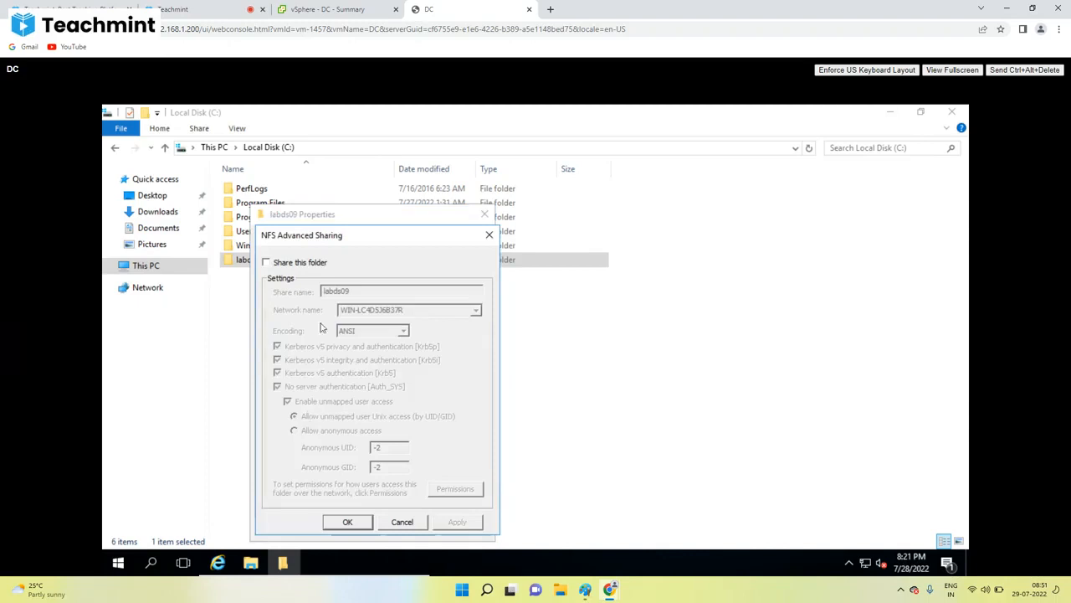
{"action": "left_click", "coordinate": [303, 264]}
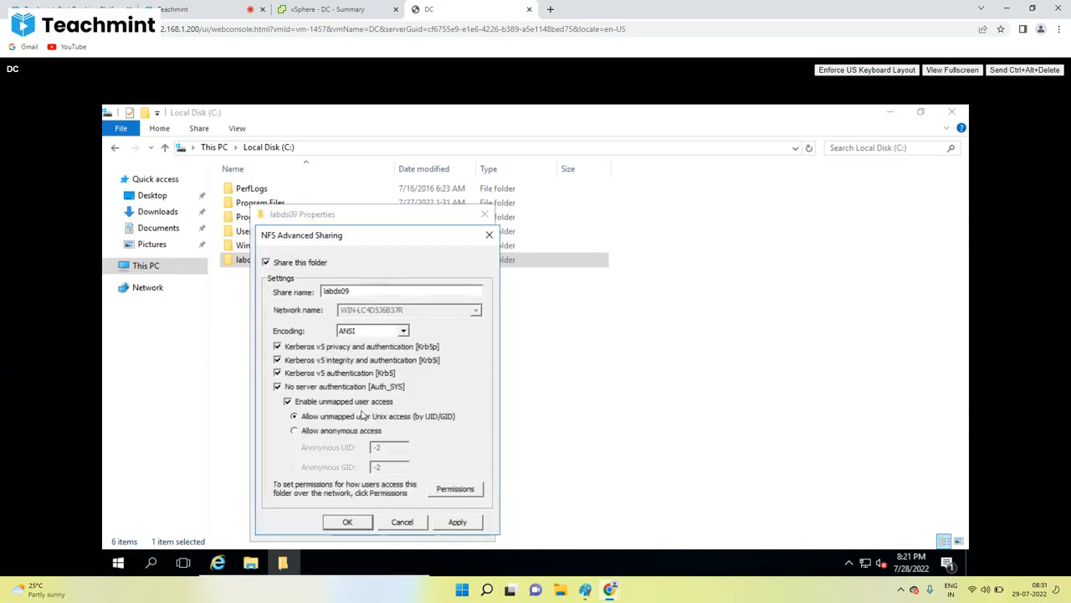
{"action": "left_click", "coordinate": [468, 491]}
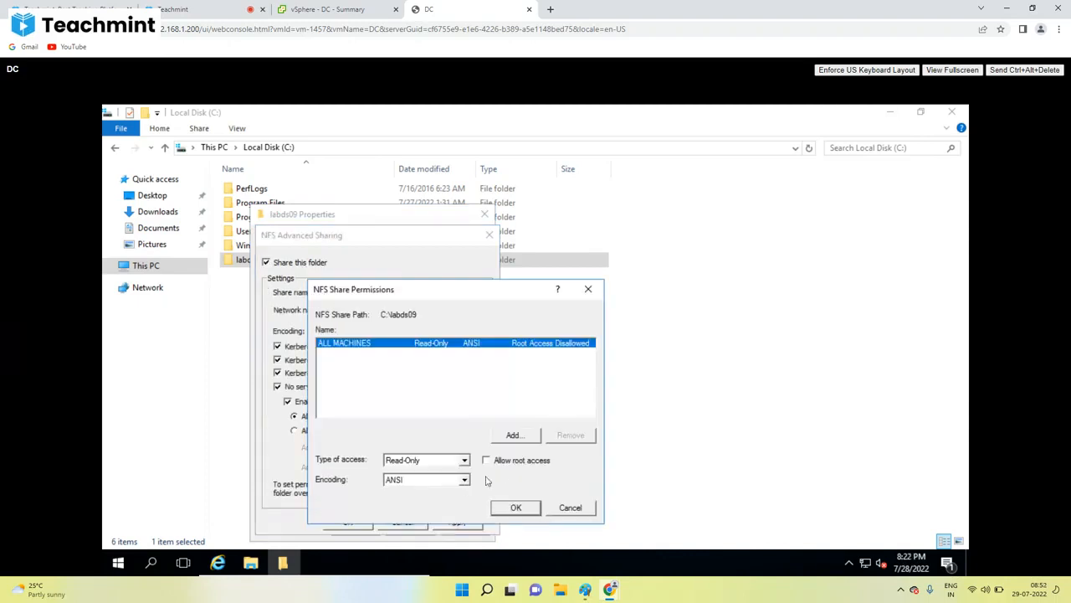
{"action": "left_click", "coordinate": [505, 465]}
{"action": "left_click", "coordinate": [464, 460]}
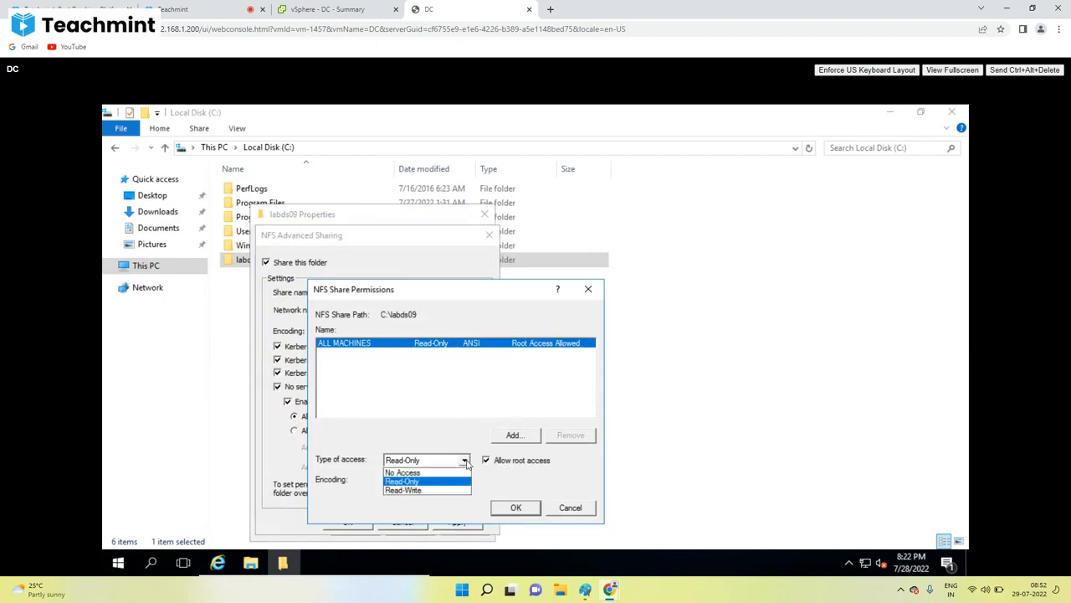
{"action": "left_click", "coordinate": [405, 483]}
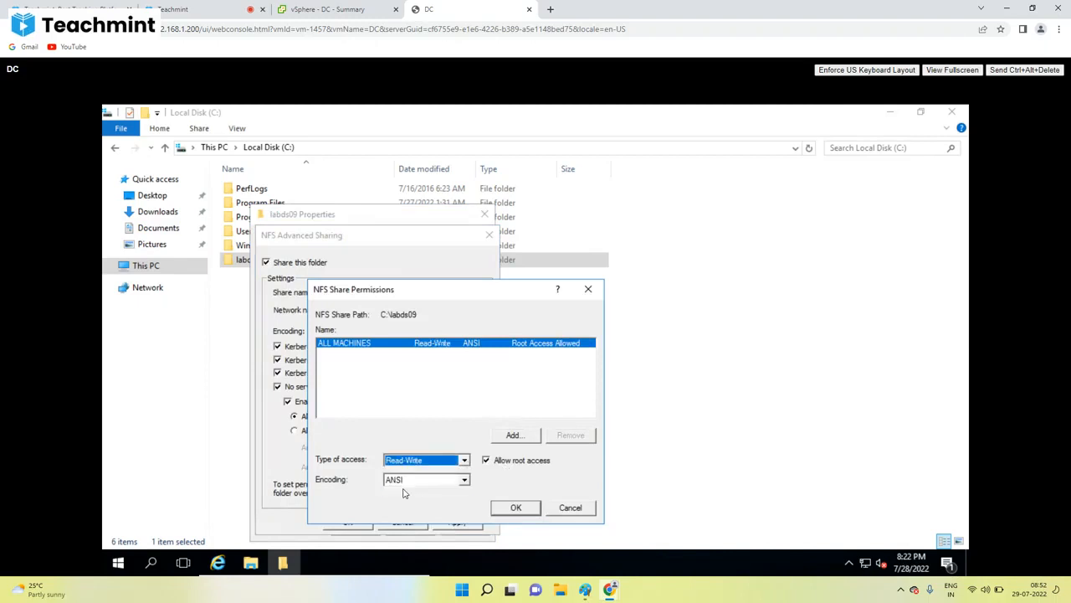
{"action": "left_click", "coordinate": [499, 509]}
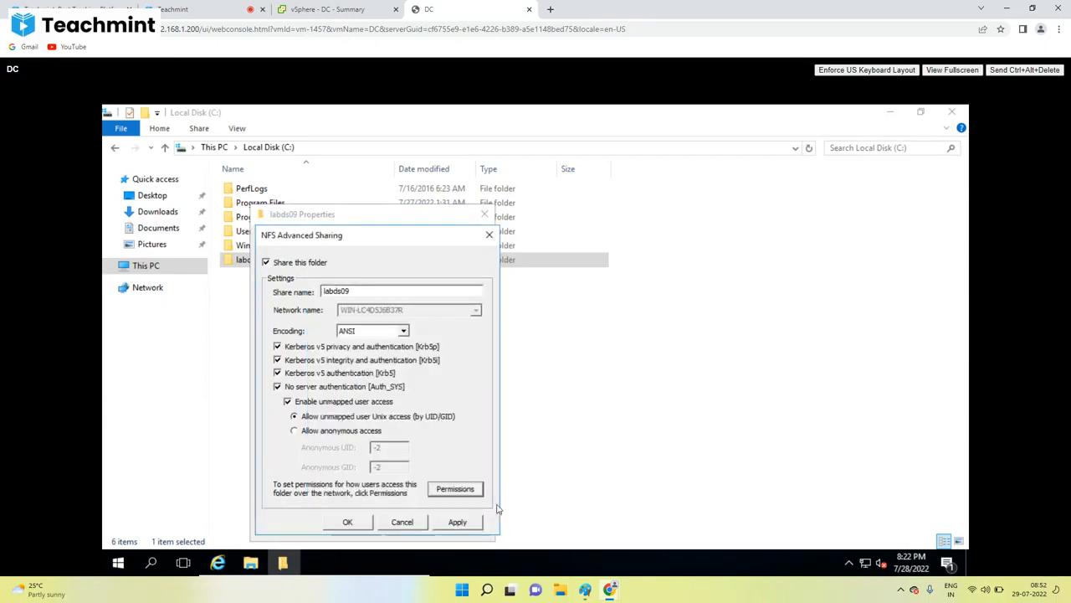
{"action": "left_click", "coordinate": [347, 522]}
{"action": "left_click", "coordinate": [354, 527]}
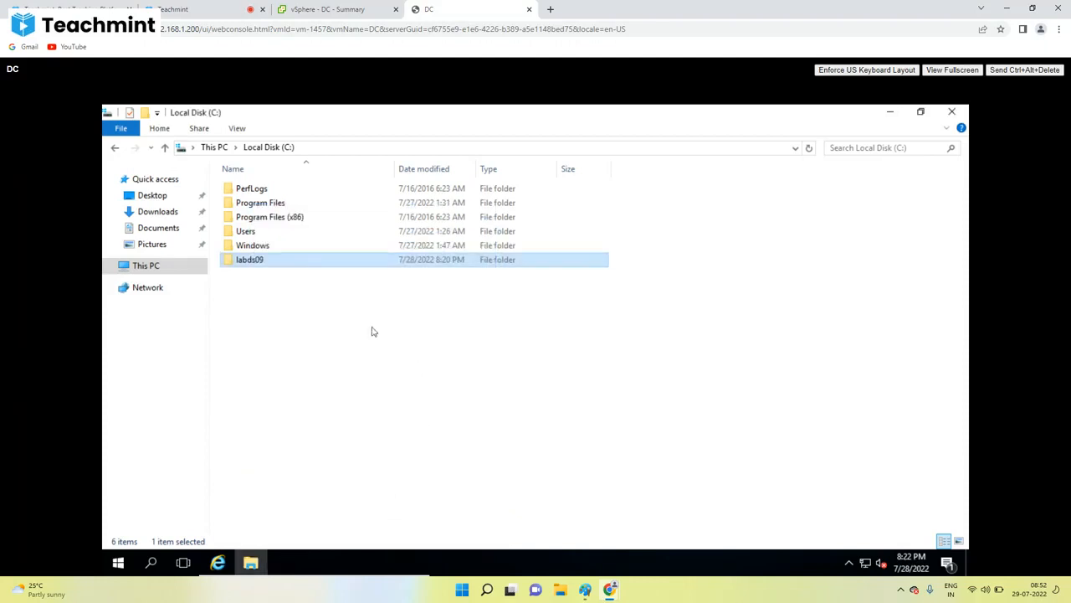
{"action": "left_click", "coordinate": [266, 296]}
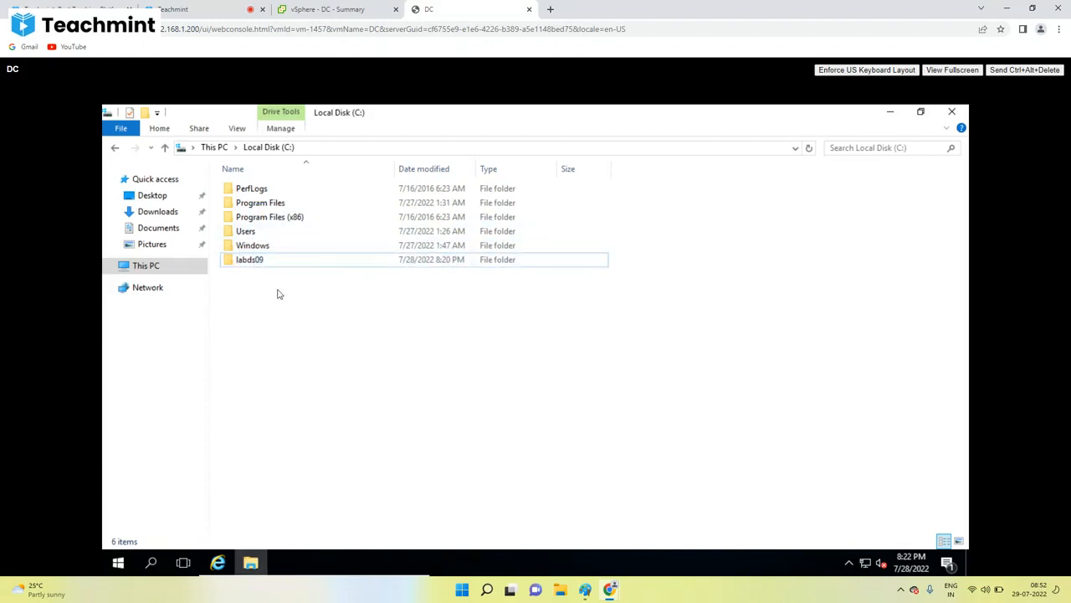
Step: Refresh the C: drive folder list to show the shared labds09 folder
{"action": "right_click", "coordinate": [277, 290]}
{"action": "left_click", "coordinate": [323, 345]}
{"action": "left_click", "coordinate": [239, 189]}
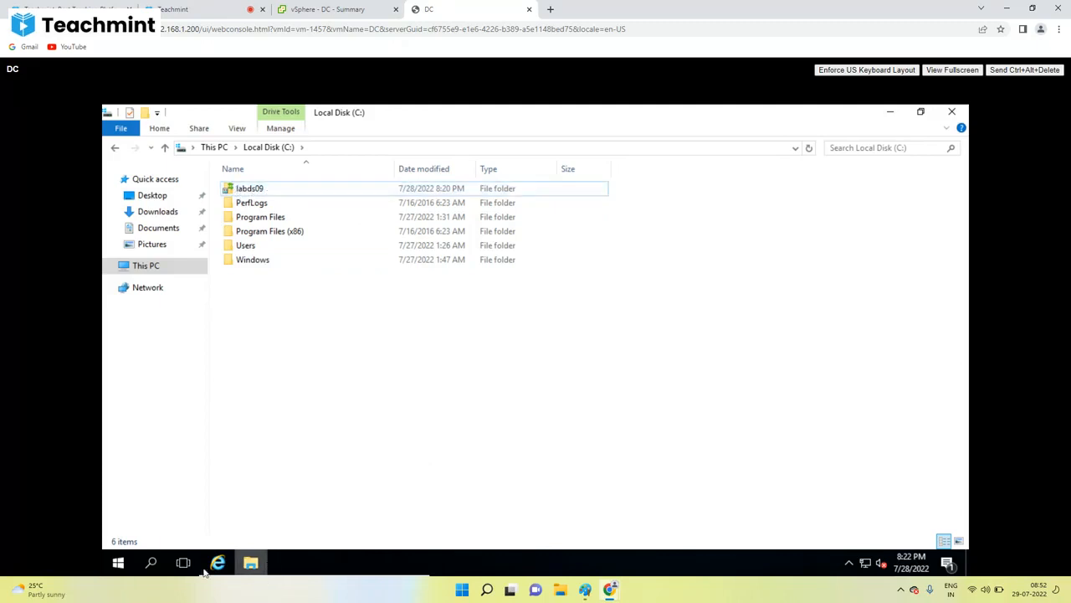
Step: Run ipconfig in a command prompt and highlight the IPv4 address 192.168.1.150
{"action": "left_click", "coordinate": [122, 566]}
{"action": "left_click", "coordinate": [122, 565]}
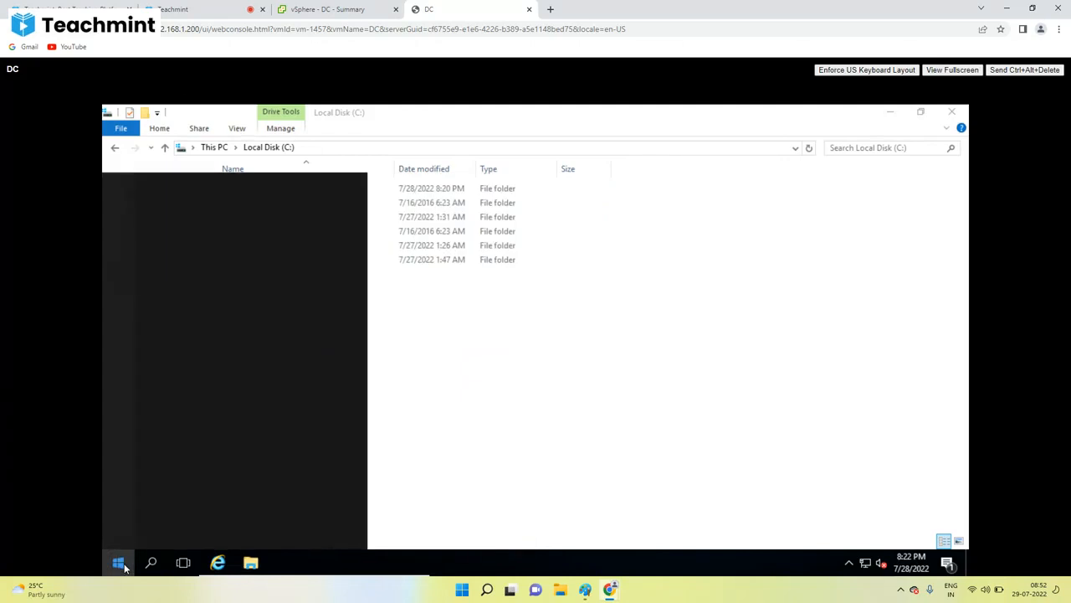
{"action": "type", "text": "c"}
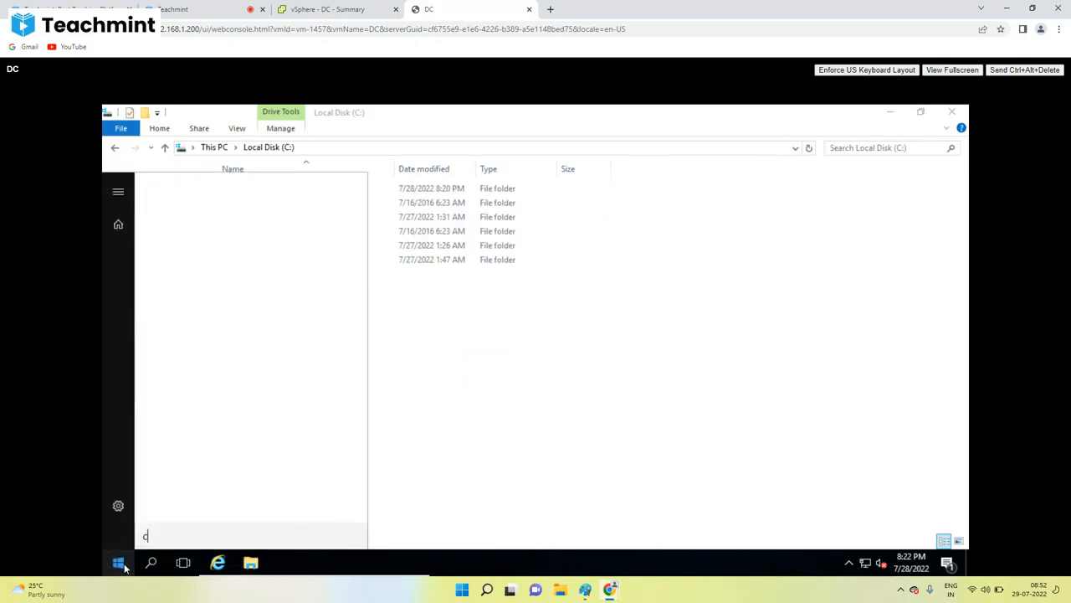
{"action": "type", "text": "md"}
{"action": "key", "text": "Return"}
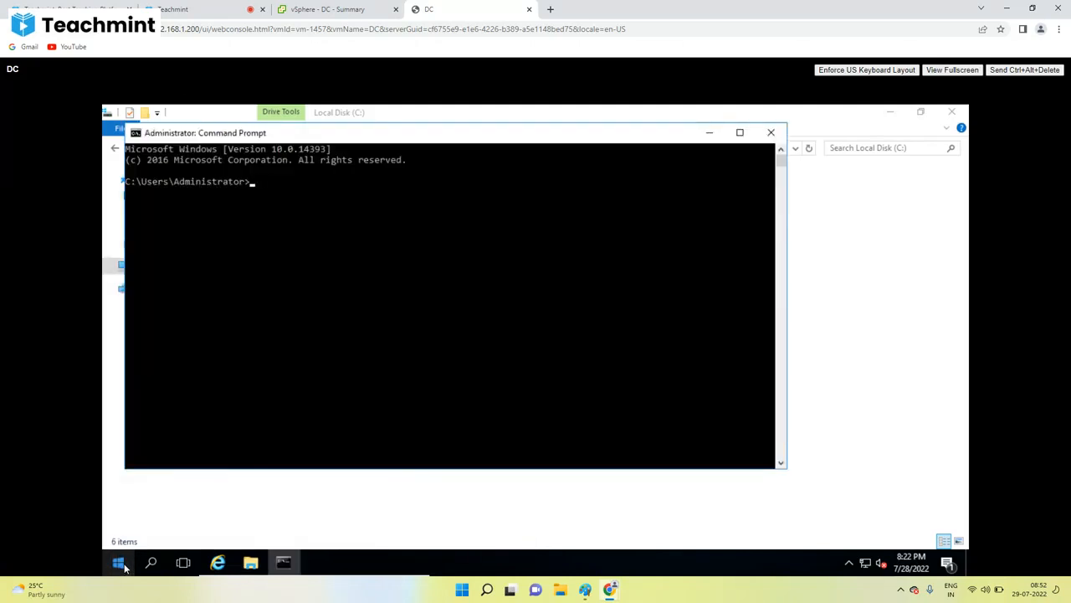
{"action": "type", "text": "ipconfig"}
{"action": "key", "text": "Return"}
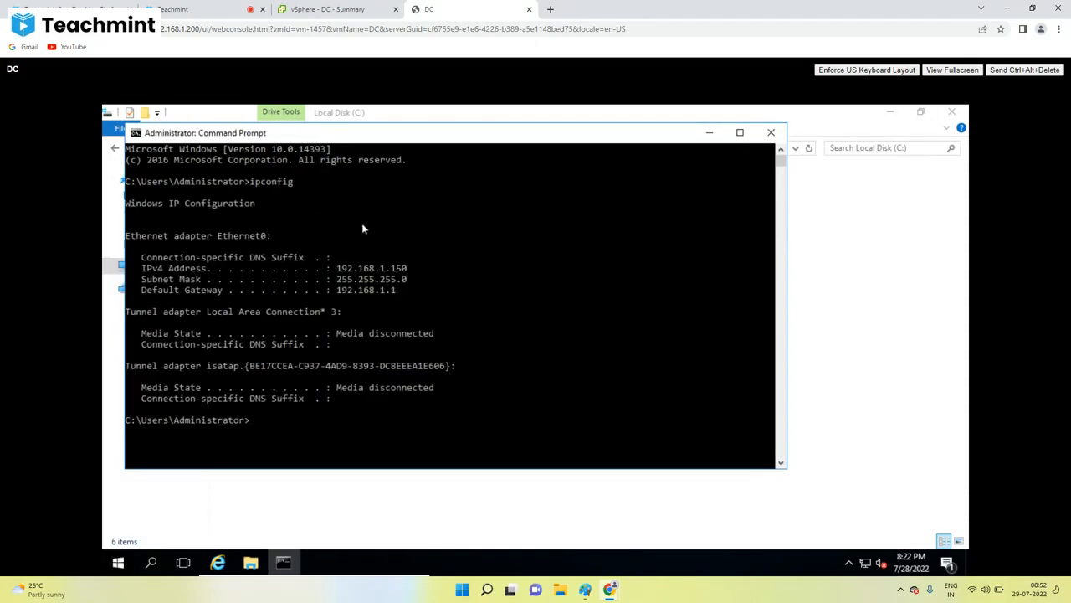
{"action": "double_click", "coordinate": [399, 269]}
{"action": "left_click", "coordinate": [399, 268]}
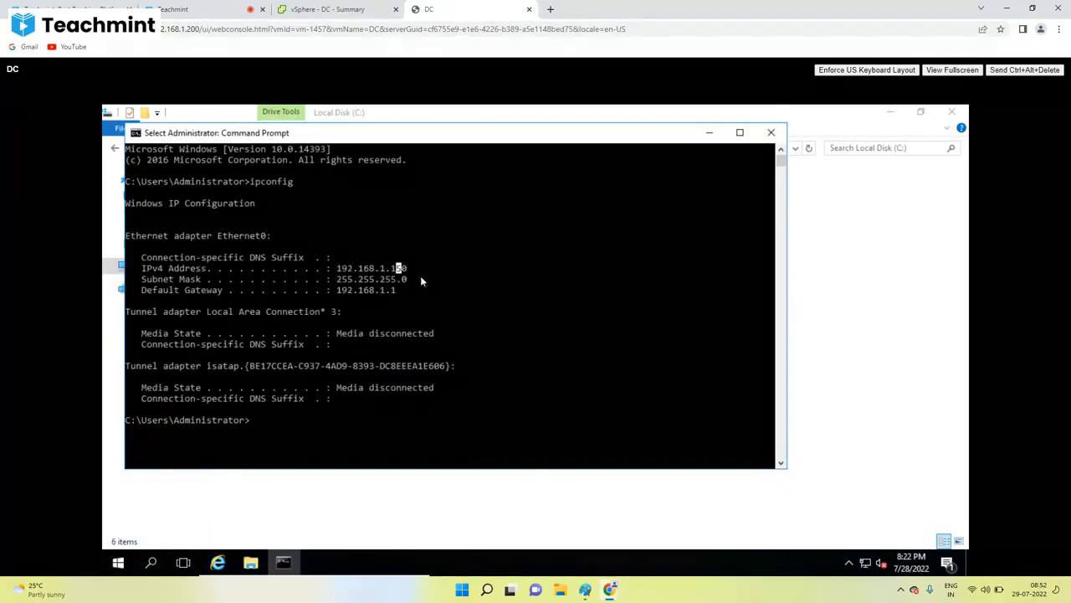
{"action": "double_click", "coordinate": [400, 269]}
{"action": "left_click", "coordinate": [400, 269]}
{"action": "double_click", "coordinate": [400, 268]}
{"action": "left_click", "coordinate": [593, 591]}
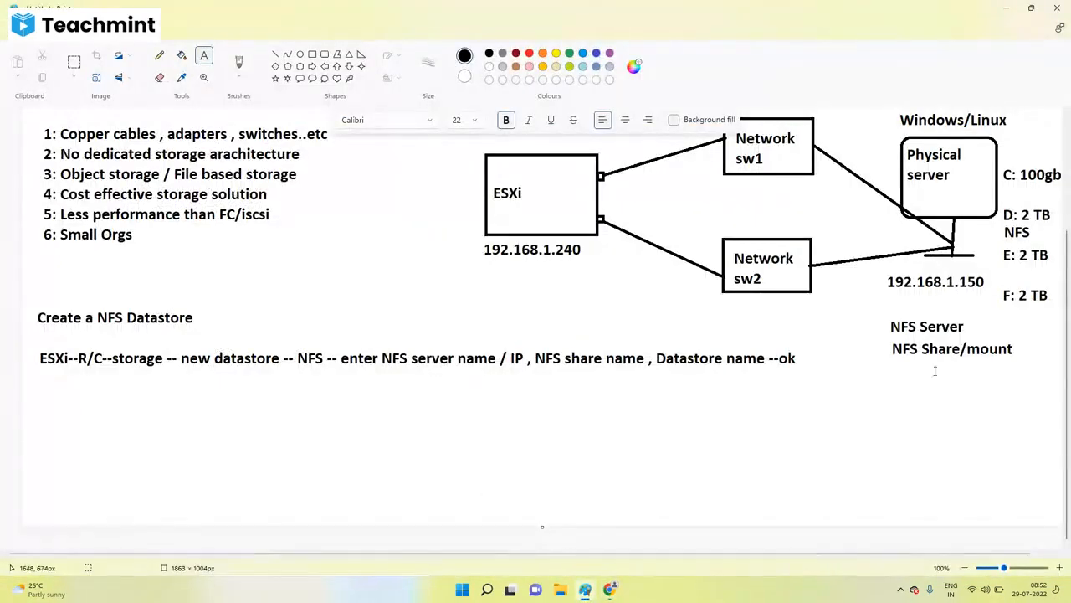
Step: Add the text label 'labds09' beneath 'NFS Share/mount' in the Paint diagram
{"action": "left_click", "coordinate": [896, 376]}
{"action": "type", "text": "lab"}
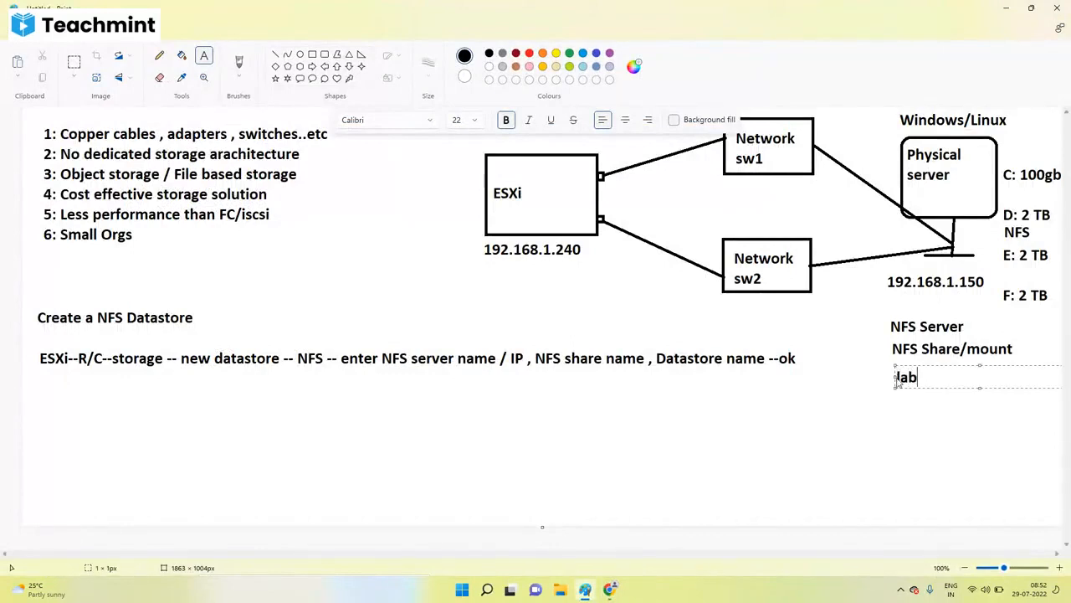
{"action": "type", "text": "ds09"}
{"action": "left_click", "coordinate": [888, 387]}
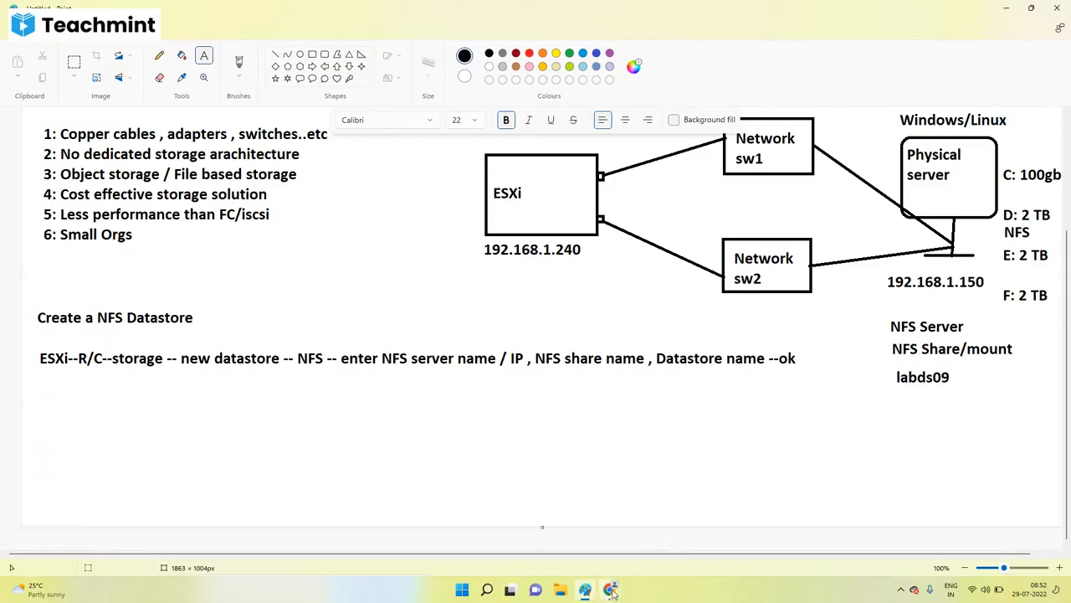
{"action": "mouse_move", "coordinate": [610, 589]}
{"action": "left_click", "coordinate": [544, 535]}
Step: Start a New Datastore on host 192.168.1.240, choosing type NFS and keeping NFS 3
{"action": "left_click", "coordinate": [343, 9]}
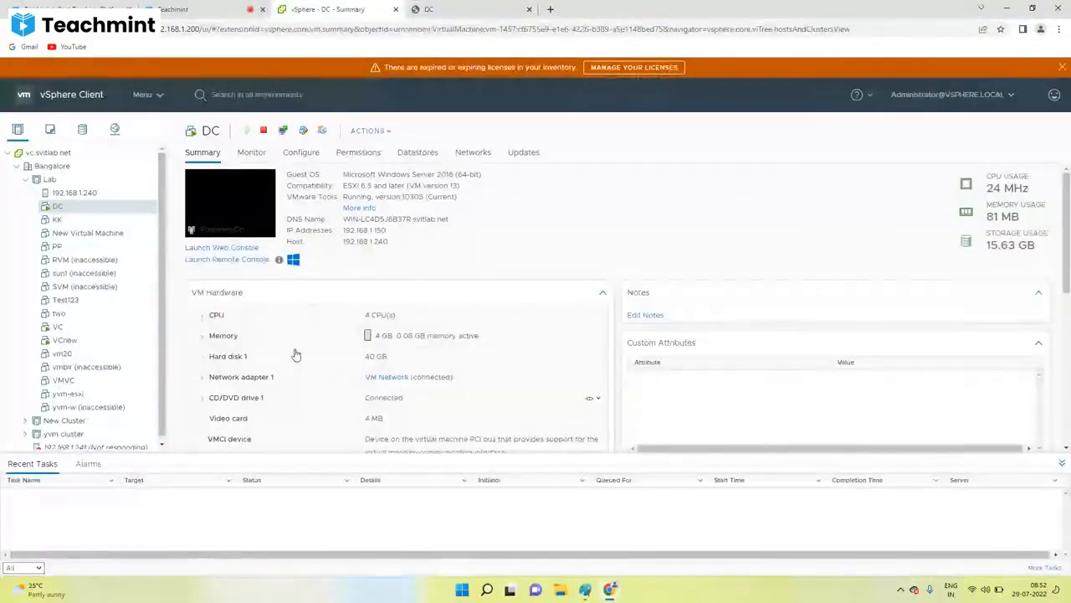
{"action": "left_click", "coordinate": [77, 193]}
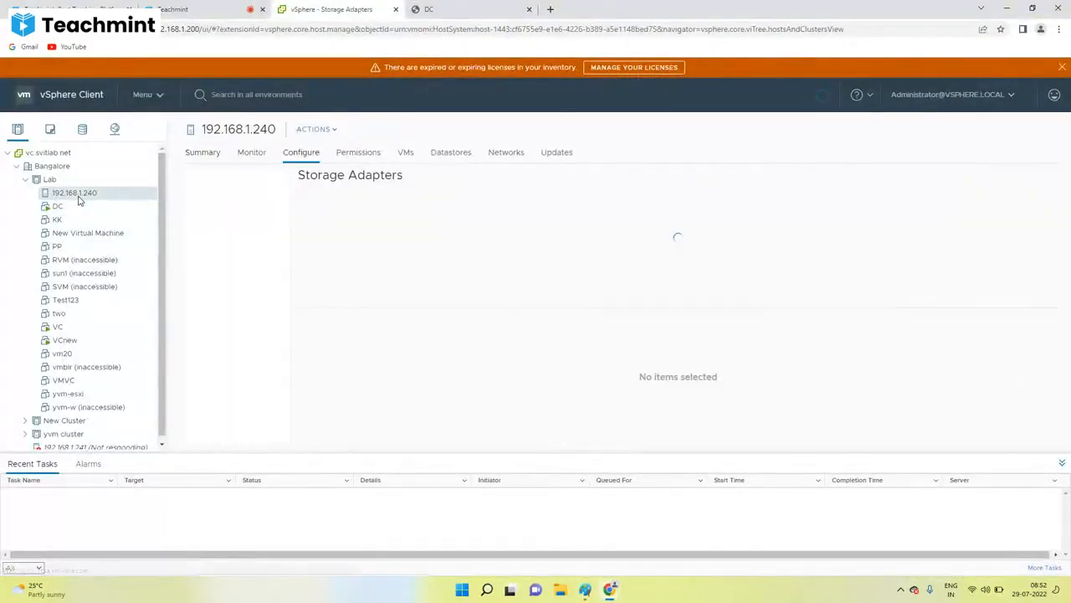
{"action": "right_click", "coordinate": [77, 193]}
{"action": "mouse_move", "coordinate": [127, 341]}
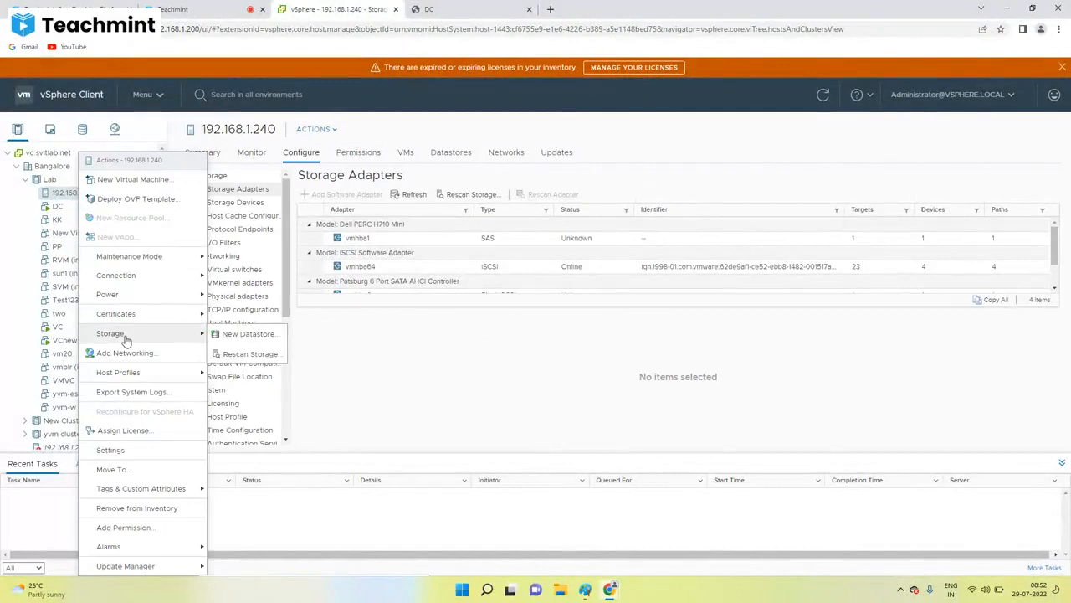
{"action": "left_click", "coordinate": [249, 334]}
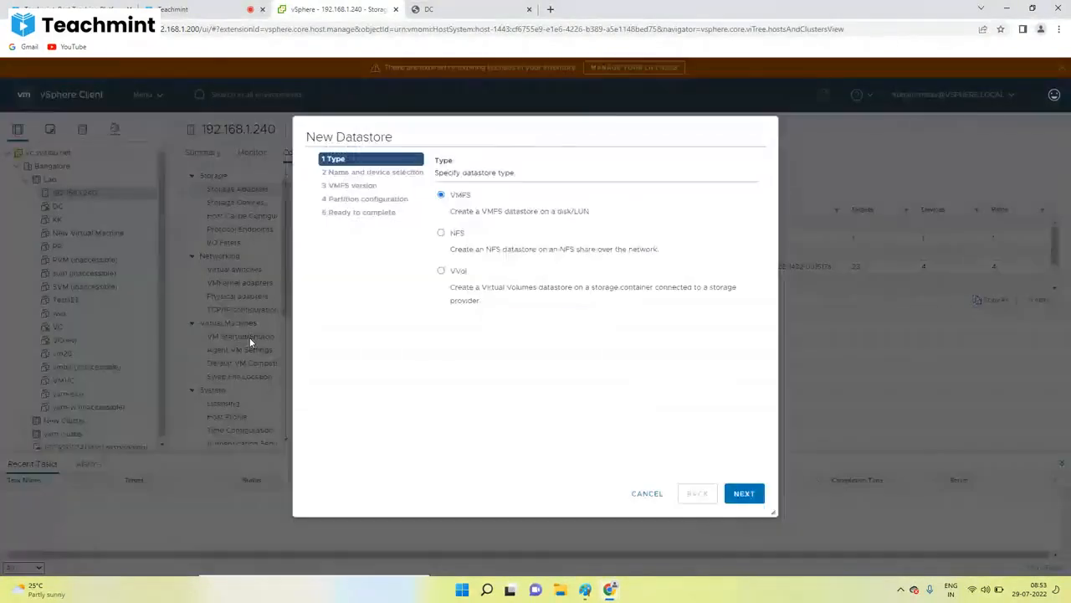
{"action": "left_click", "coordinate": [441, 234]}
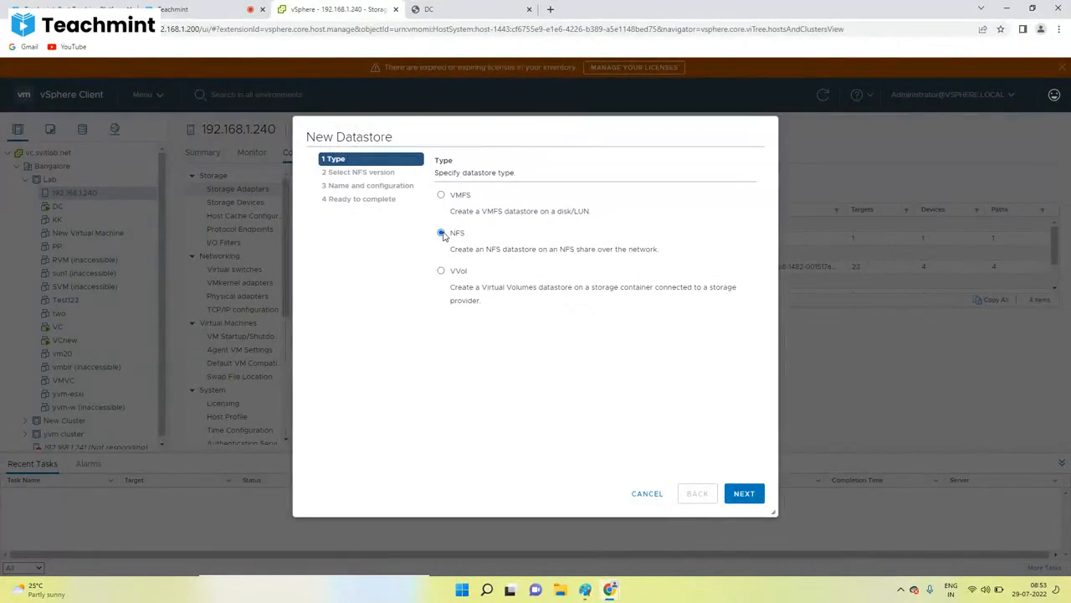
{"action": "left_click", "coordinate": [750, 494]}
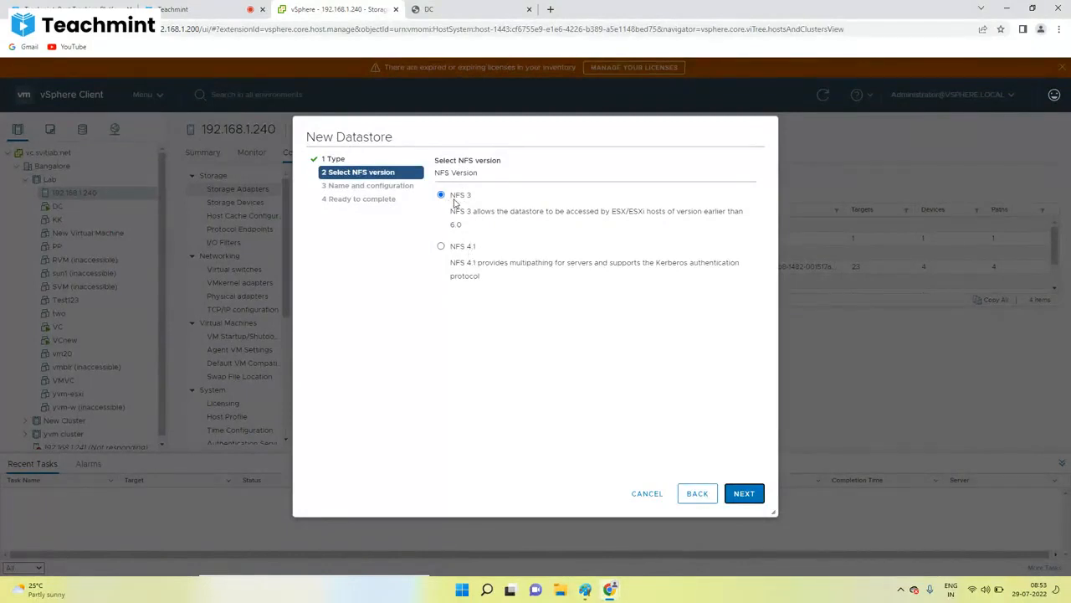
{"action": "left_click", "coordinate": [744, 493]}
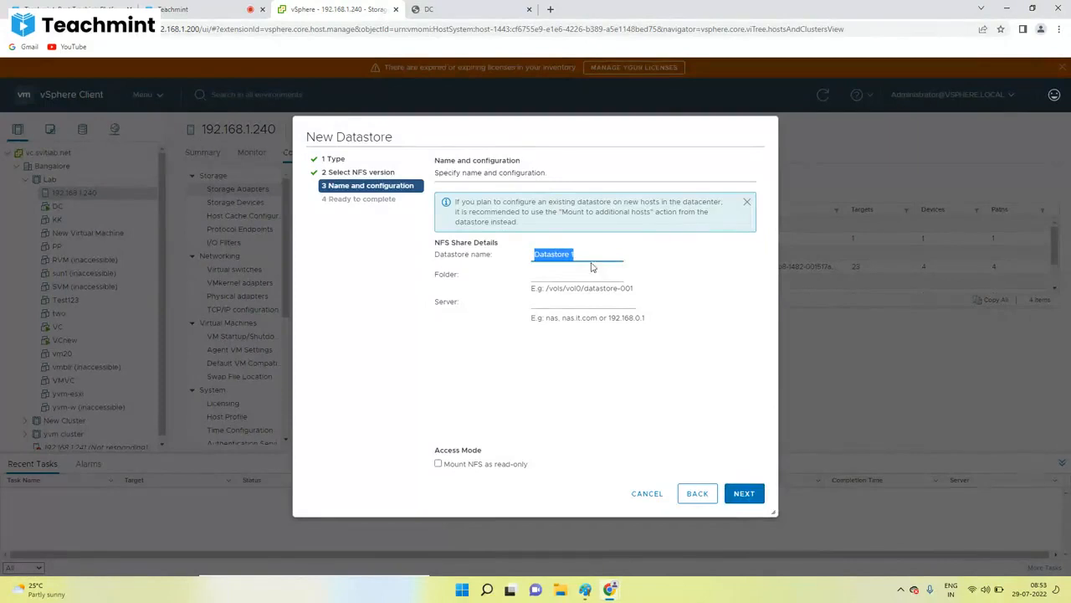
Step: Enter folder labds09 and server 192.168.1.150, checking both against the Paint diagram
{"action": "type", "text": "LAB"}
{"action": "type", "text": "DS09"}
{"action": "left_click", "coordinate": [548, 275]}
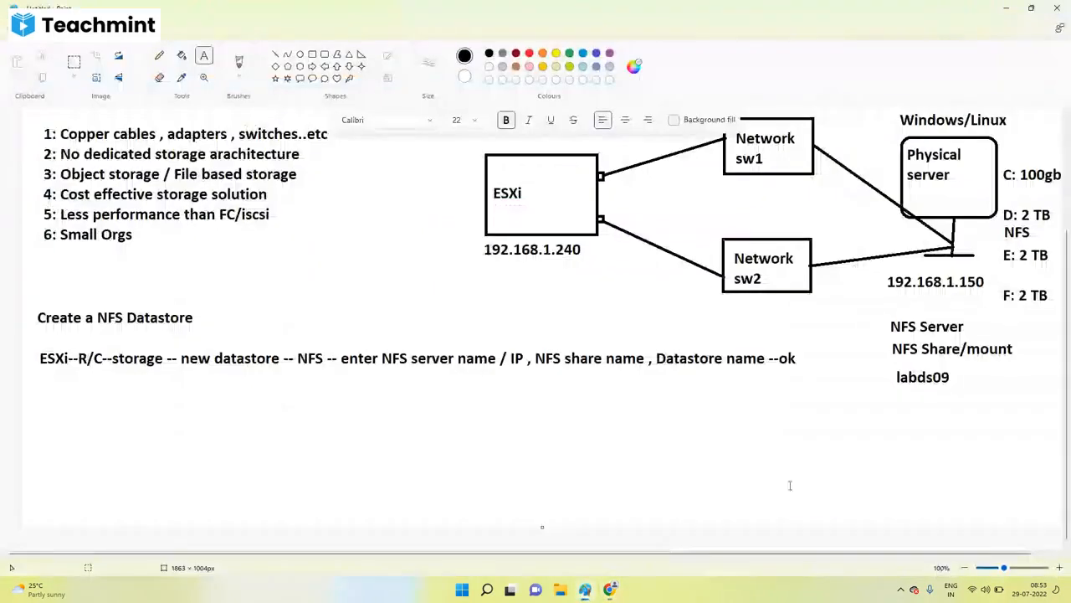
{"action": "left_click", "coordinate": [585, 589]}
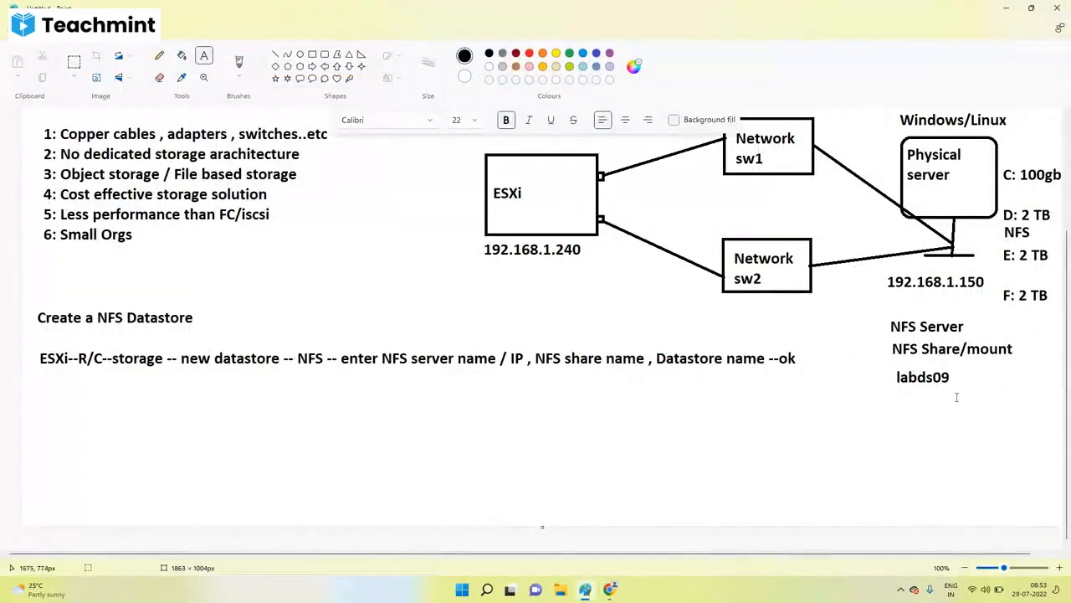
{"action": "mouse_move", "coordinate": [586, 589]}
{"action": "left_click", "coordinate": [556, 536]}
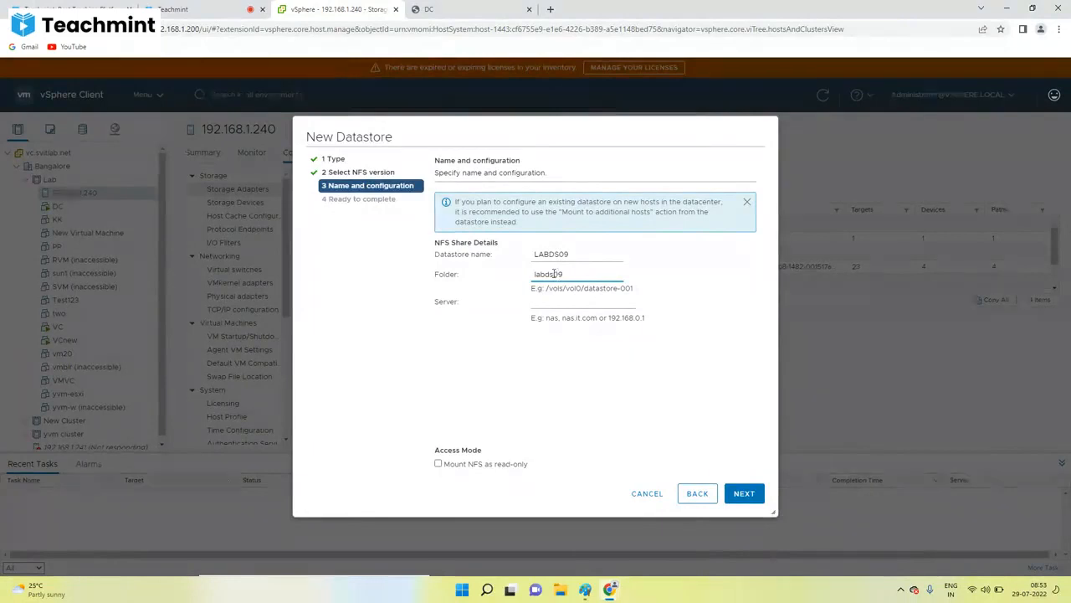
{"action": "left_click", "coordinate": [550, 304]}
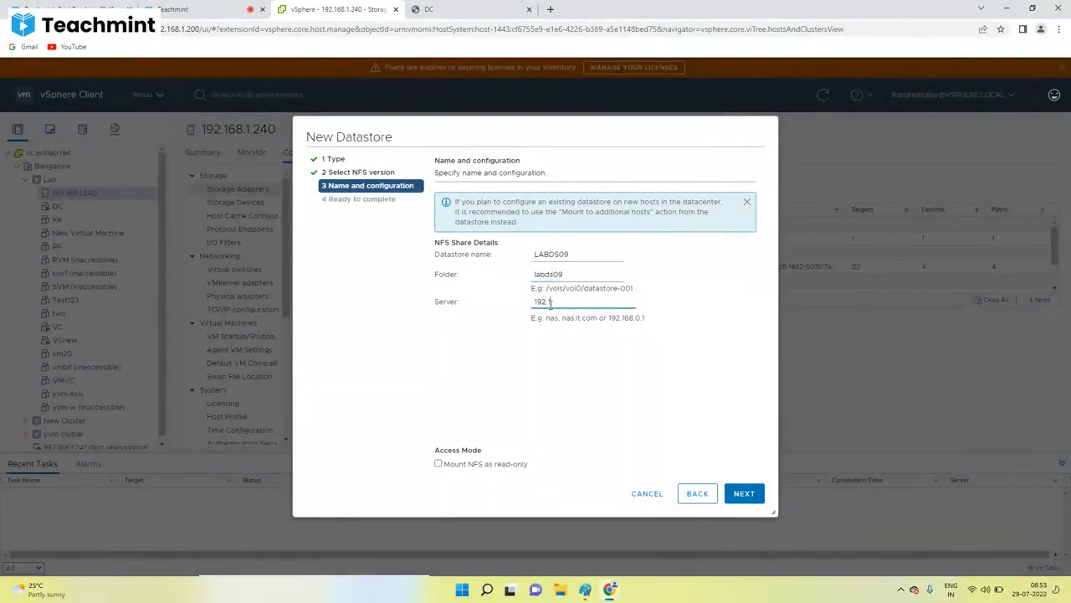
{"action": "type", "text": "192.168.1.150"}
{"action": "left_click", "coordinate": [585, 590]}
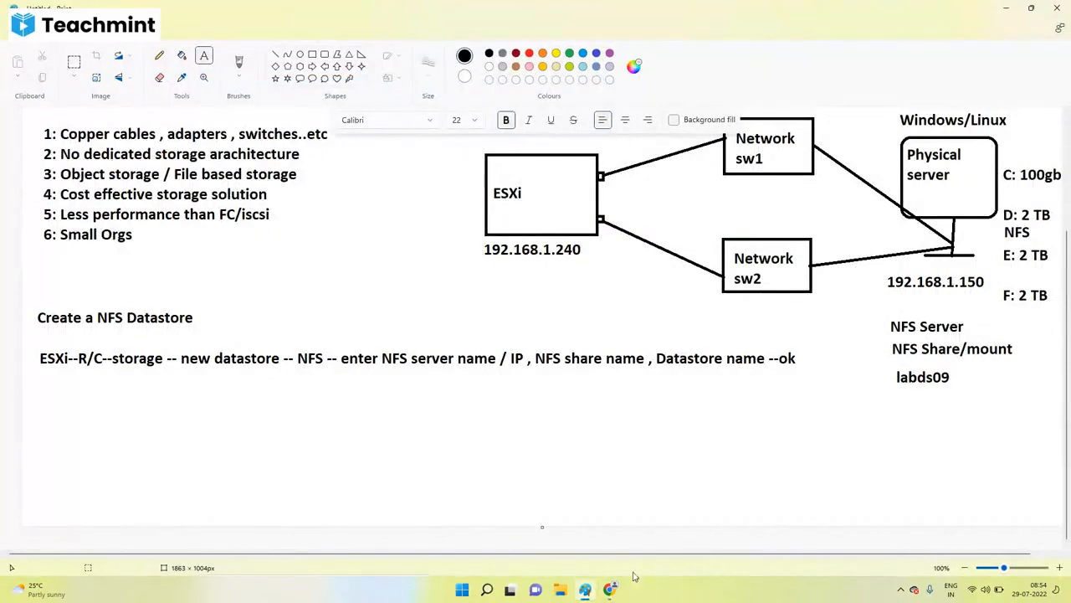
{"action": "mouse_move", "coordinate": [610, 589]}
{"action": "left_click", "coordinate": [539, 527]}
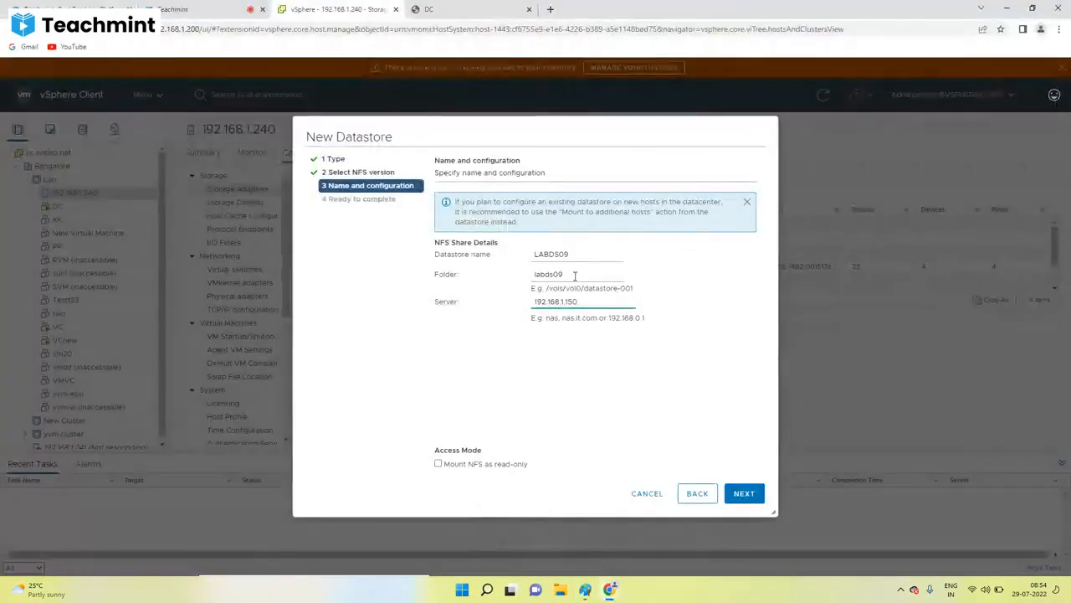
Step: Replace the conflicting datastore name with DS89 and advance to the Ready to complete summary
{"action": "key", "text": "shift+Tab"}
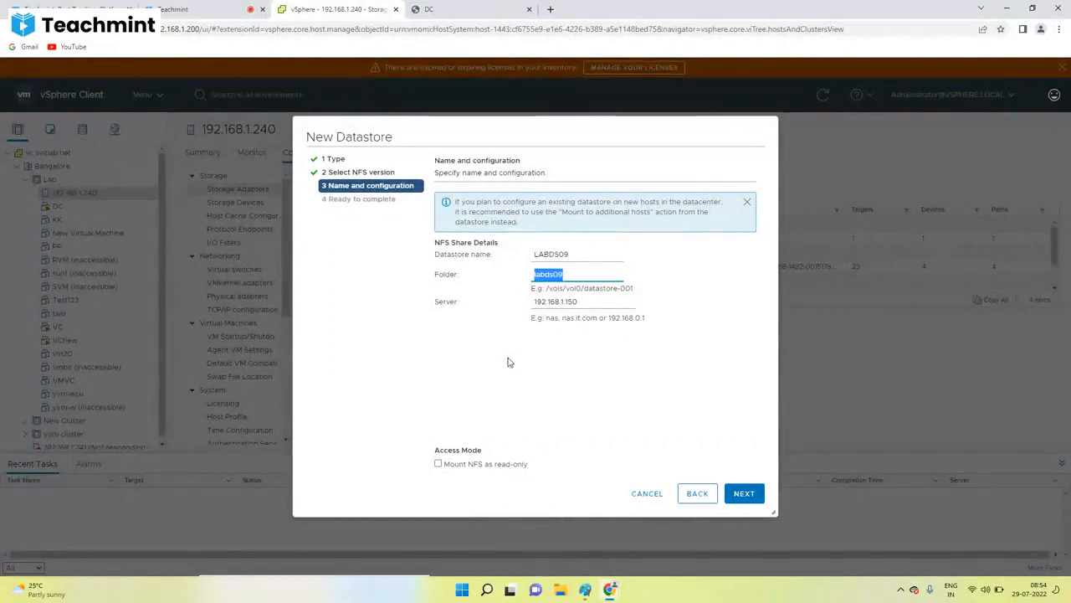
{"action": "left_click", "coordinate": [745, 496]}
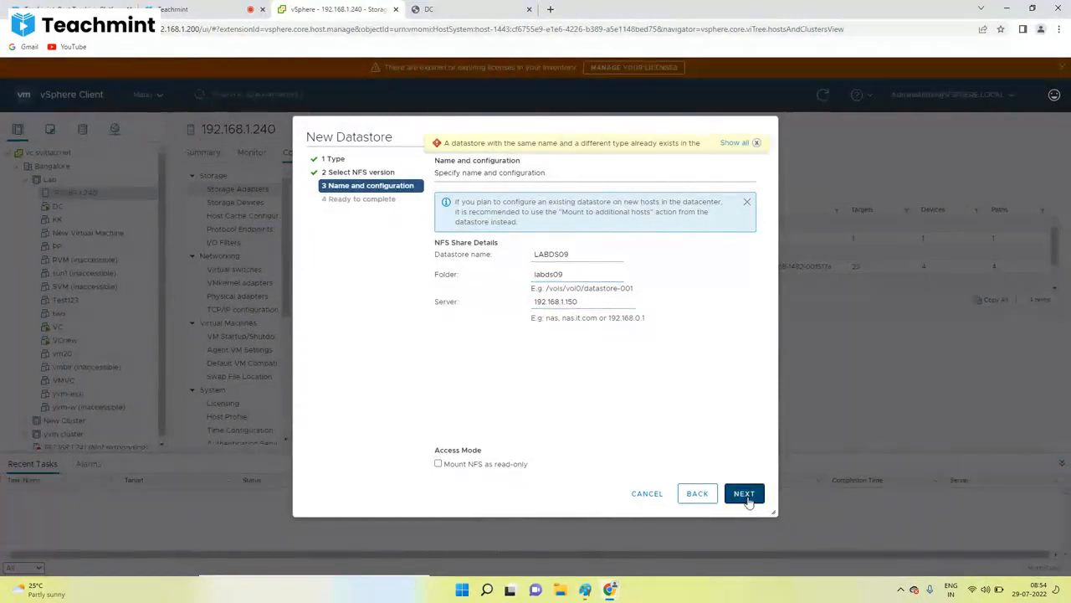
{"action": "left_click", "coordinate": [573, 255]}
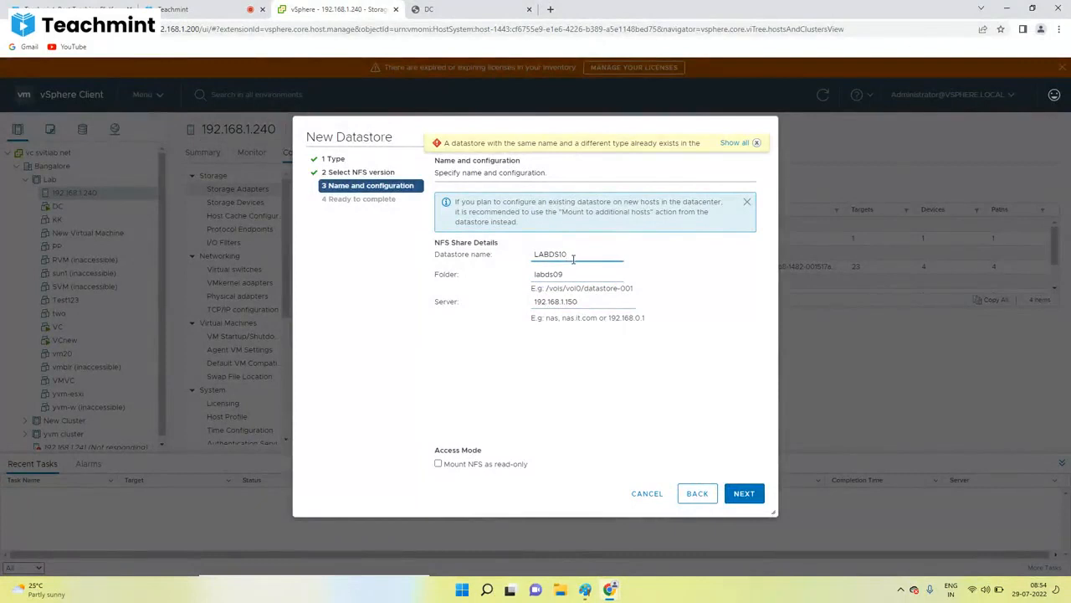
{"action": "left_click", "coordinate": [737, 497]}
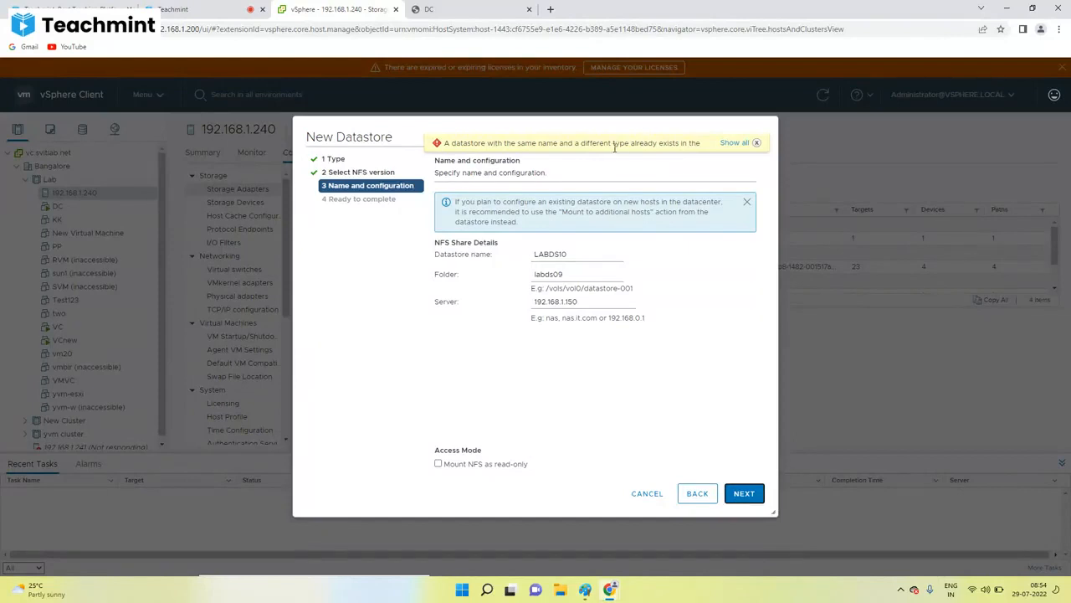
{"action": "left_click_drag", "start_coordinate": [594, 253], "coordinate": [434, 262]}
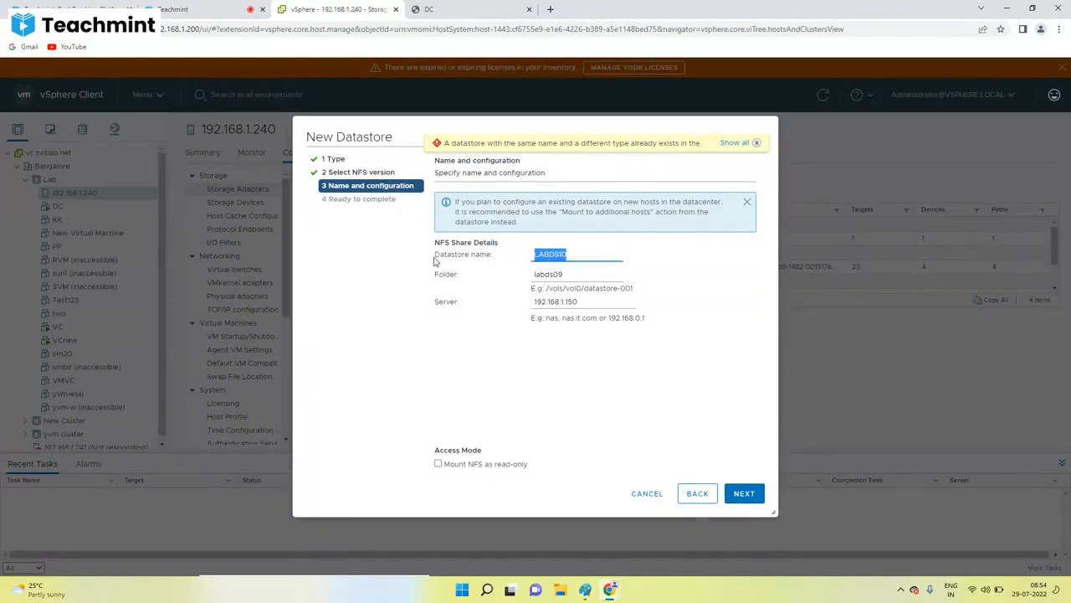
{"action": "type", "text": "DS89"}
{"action": "left_click", "coordinate": [742, 494]}
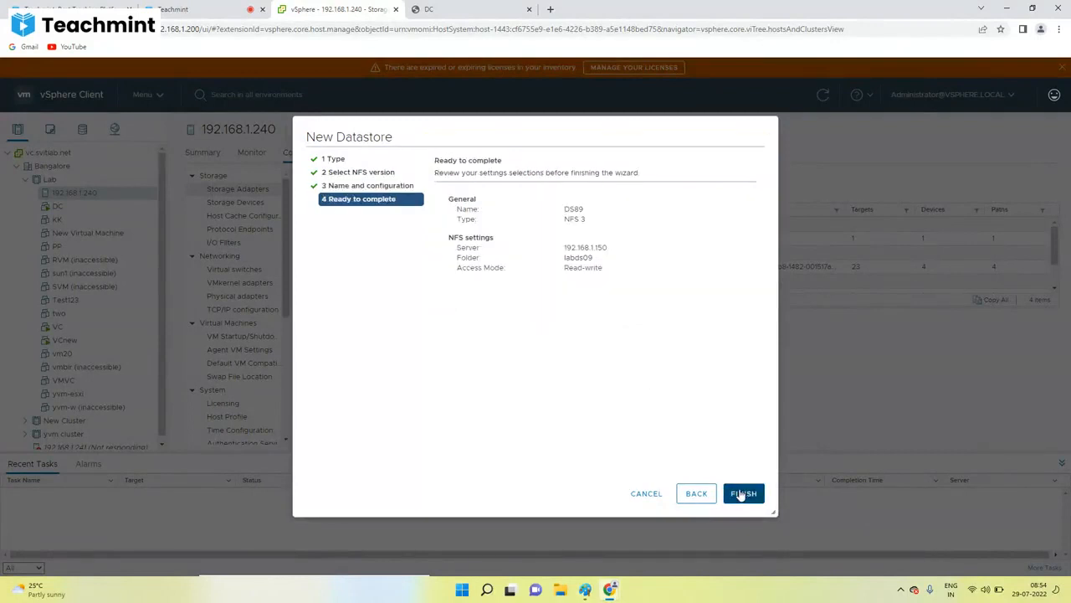
Step: Finish the wizard and select DS89 in host 192.168.1.240's Datastores list
{"action": "left_click", "coordinate": [753, 495]}
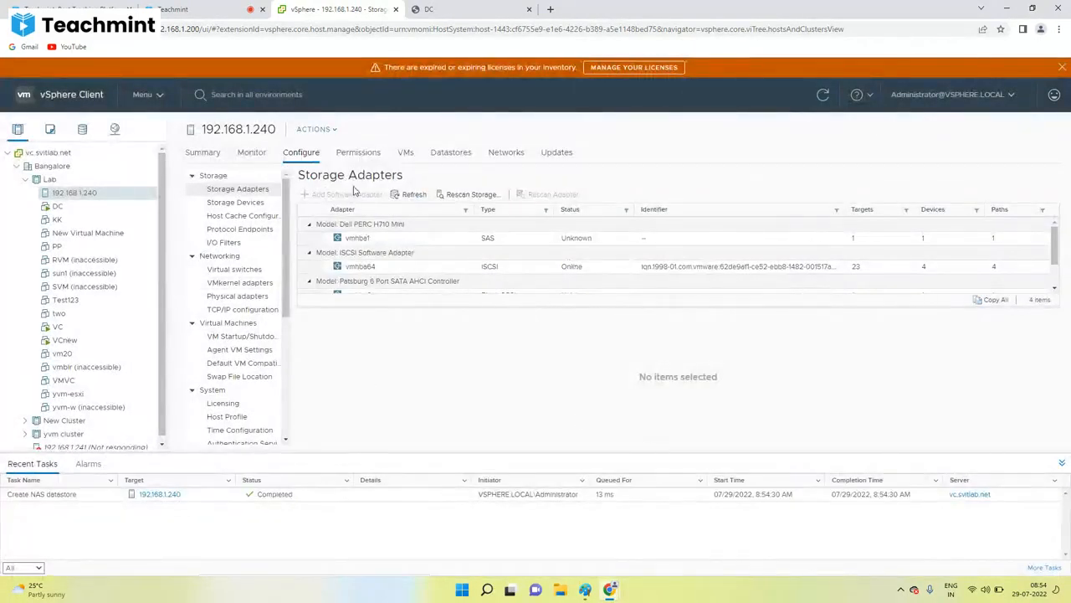
{"action": "left_click", "coordinate": [452, 154]}
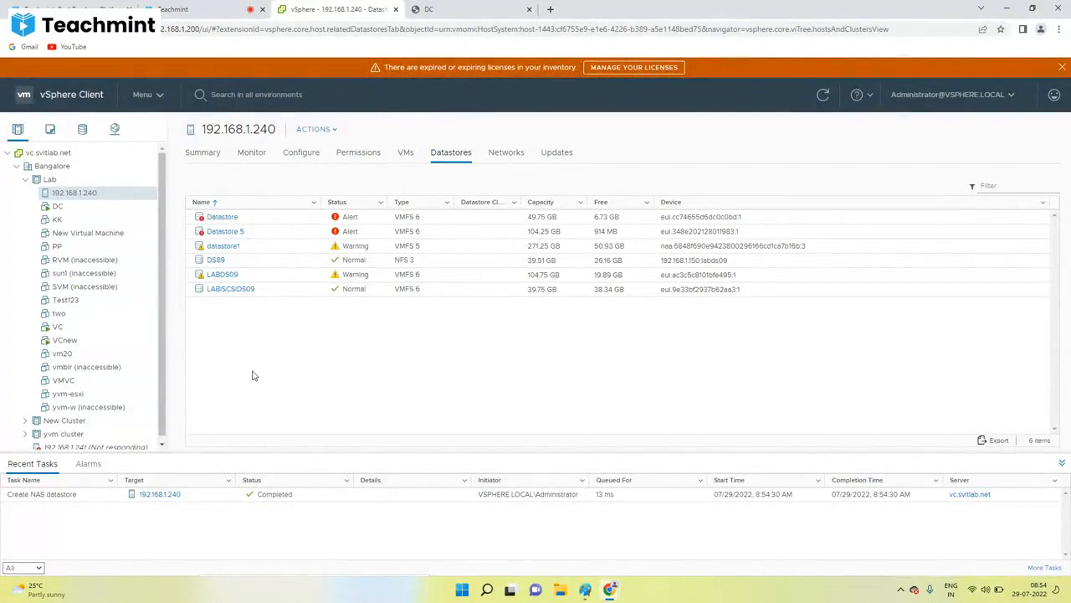
{"action": "left_click", "coordinate": [293, 260]}
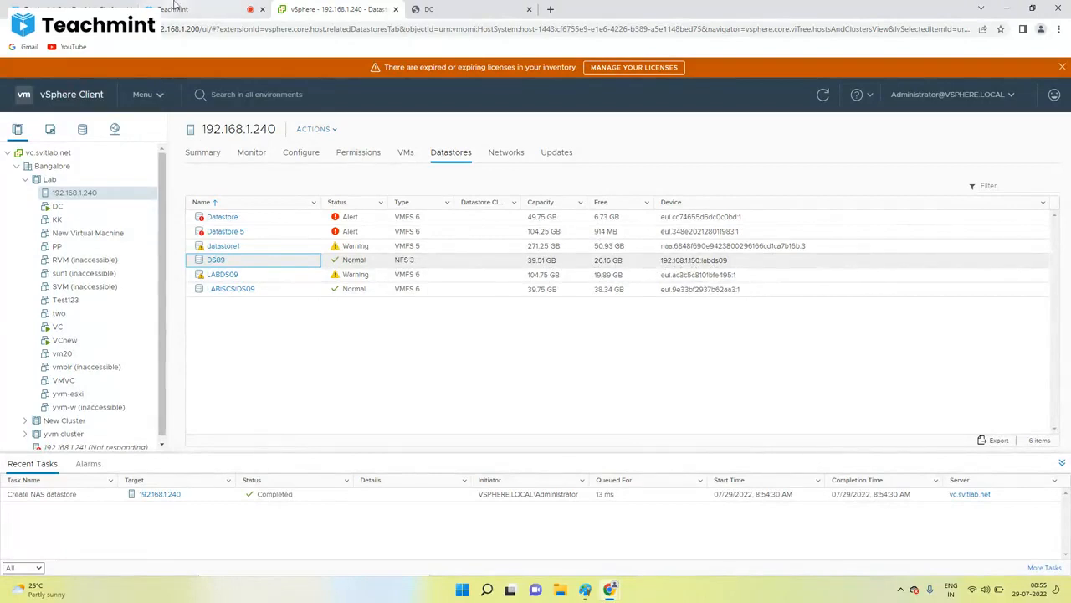
{"action": "left_click", "coordinate": [201, 9]}
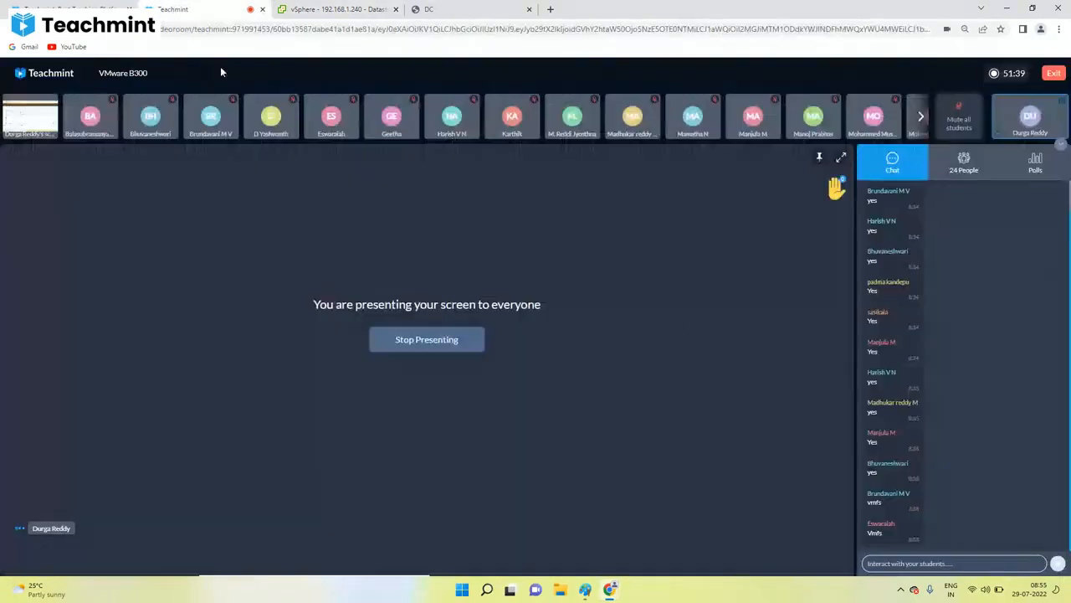
Step: Bring up the Paint diagram and scroll through its NFS datastore creation notes
{"action": "left_click", "coordinate": [585, 590]}
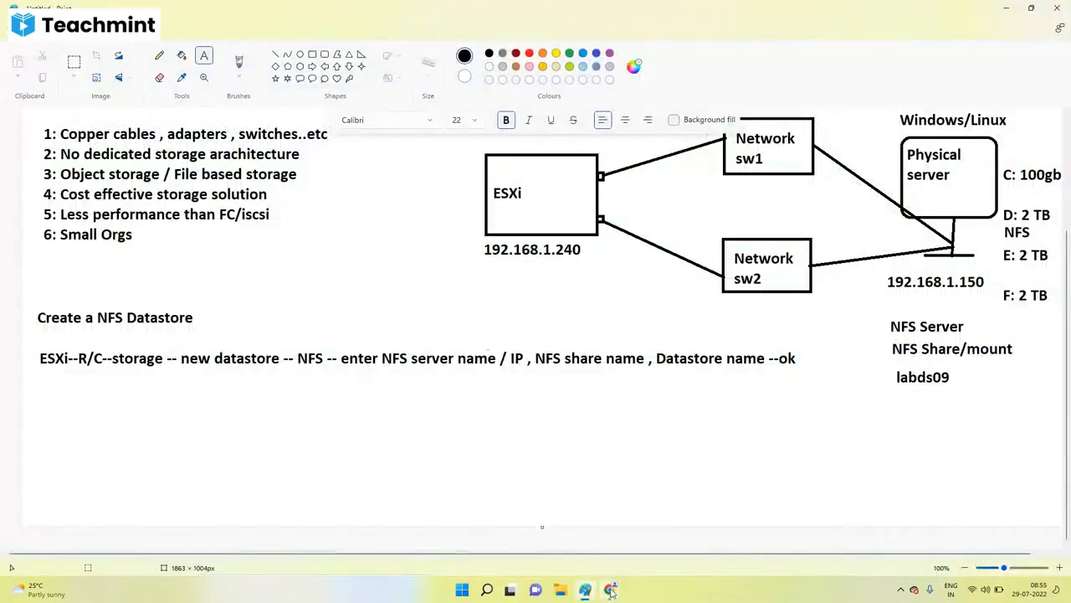
{"action": "mouse_move", "coordinate": [609, 590]}
{"action": "left_click", "coordinate": [527, 527]}
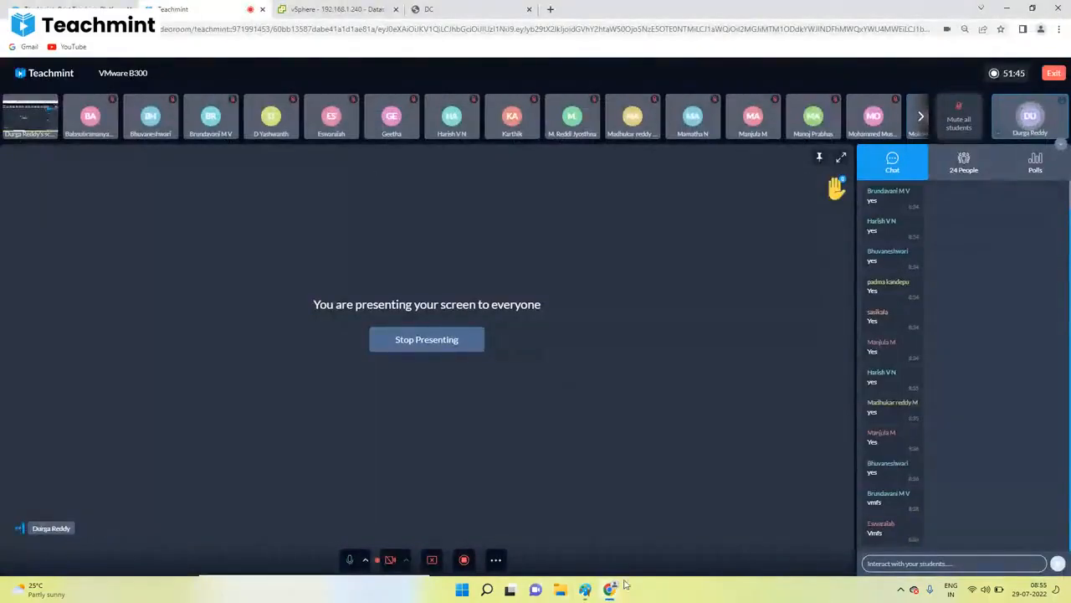
{"action": "left_click", "coordinate": [585, 590]}
{"action": "scroll", "coordinate": [864, 338], "scroll_direction": "up", "scroll_amount": 2}
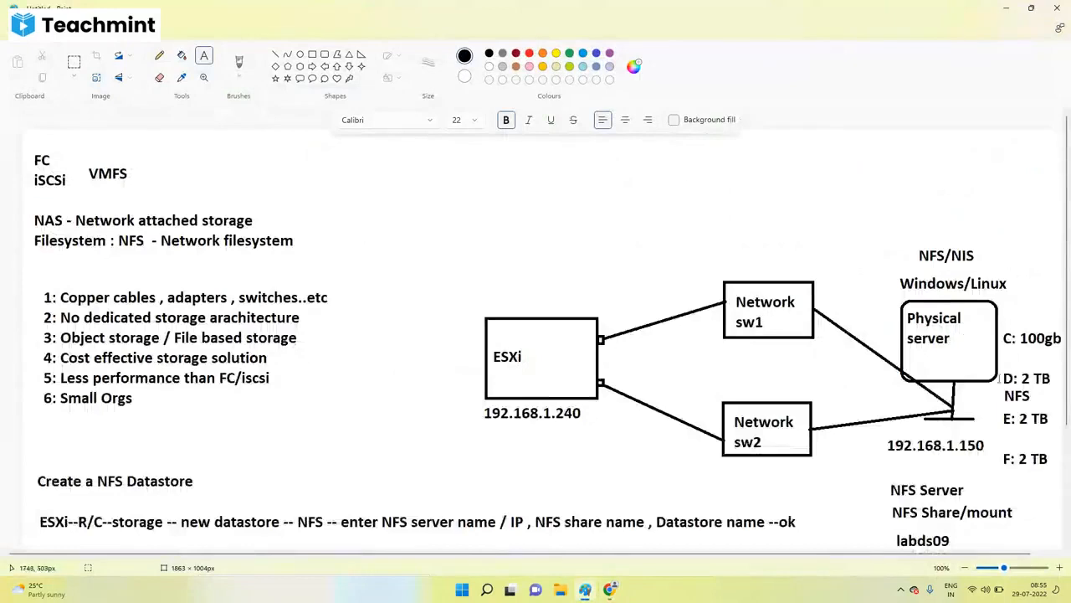
{"action": "scroll", "coordinate": [870, 407], "scroll_direction": "down", "scroll_amount": 1}
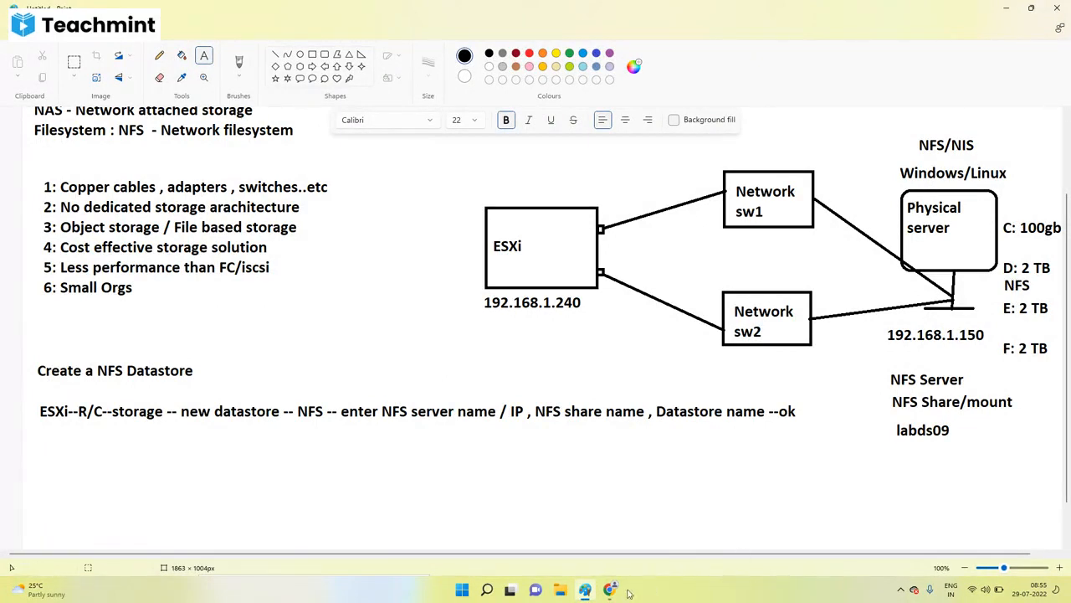
{"action": "mouse_move", "coordinate": [609, 589]}
{"action": "left_click", "coordinate": [569, 528]}
Step: On the DC server console, go up from the labds09 C: drive to This PC, then return to host 192.168.1.240's datastore list
{"action": "left_click", "coordinate": [427, 12]}
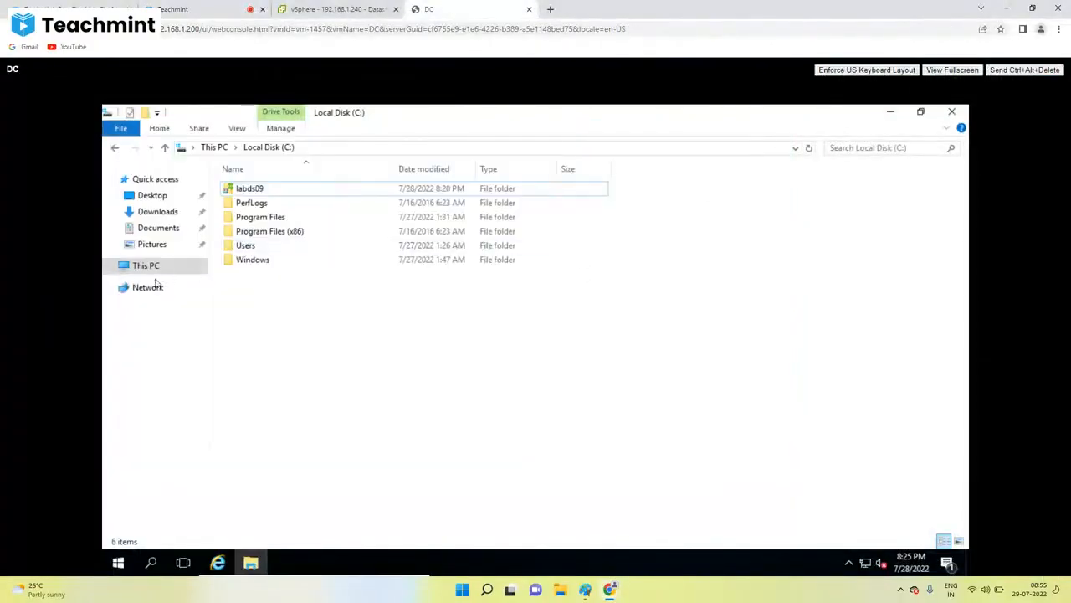
{"action": "left_click", "coordinate": [127, 269]}
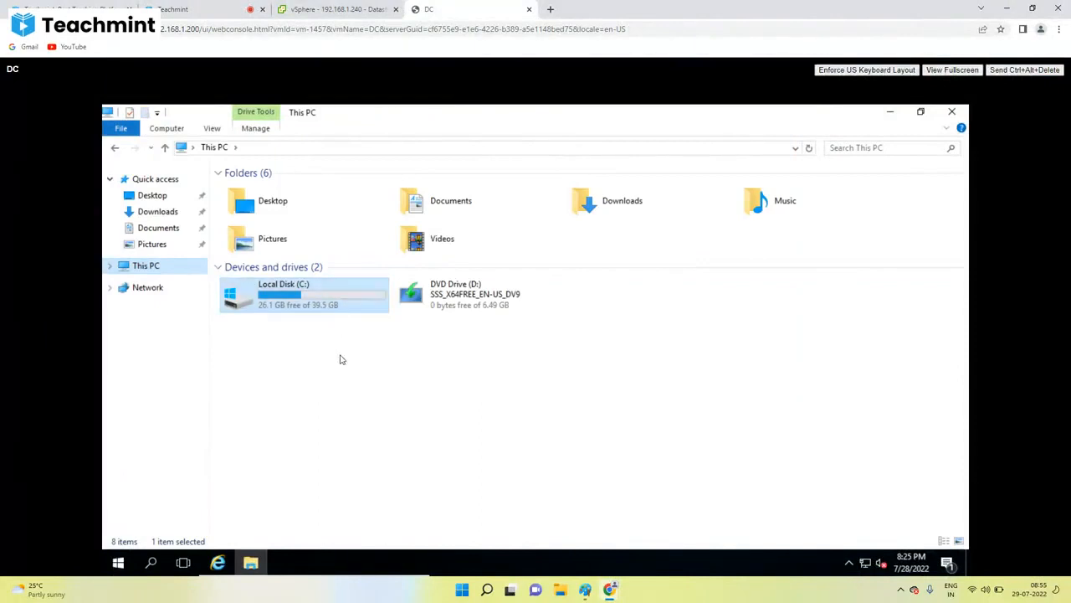
{"action": "left_click", "coordinate": [586, 590]}
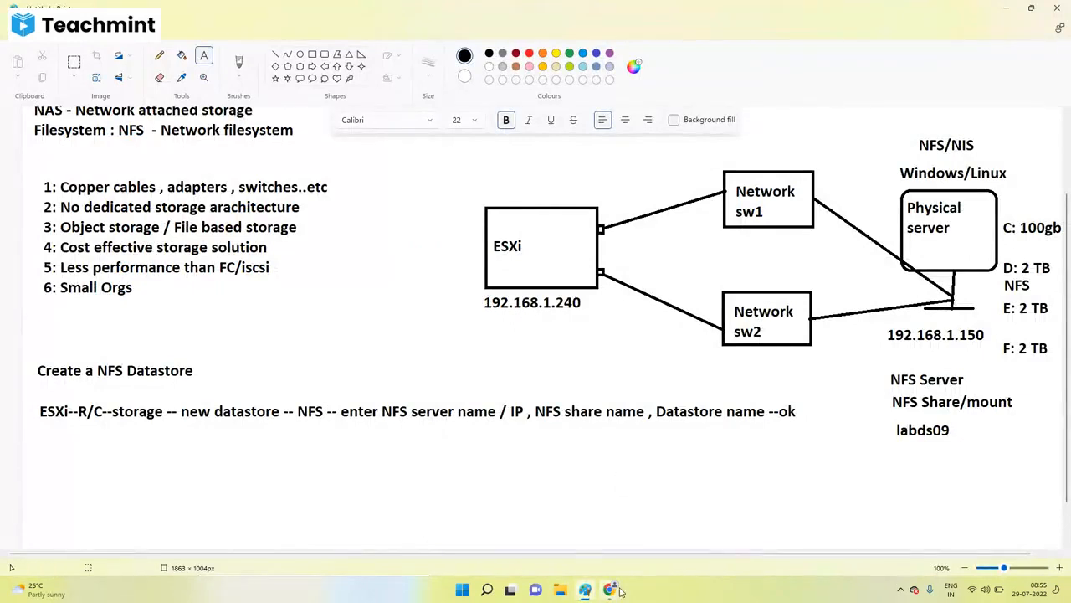
{"action": "mouse_move", "coordinate": [609, 589]}
{"action": "left_click", "coordinate": [567, 558]}
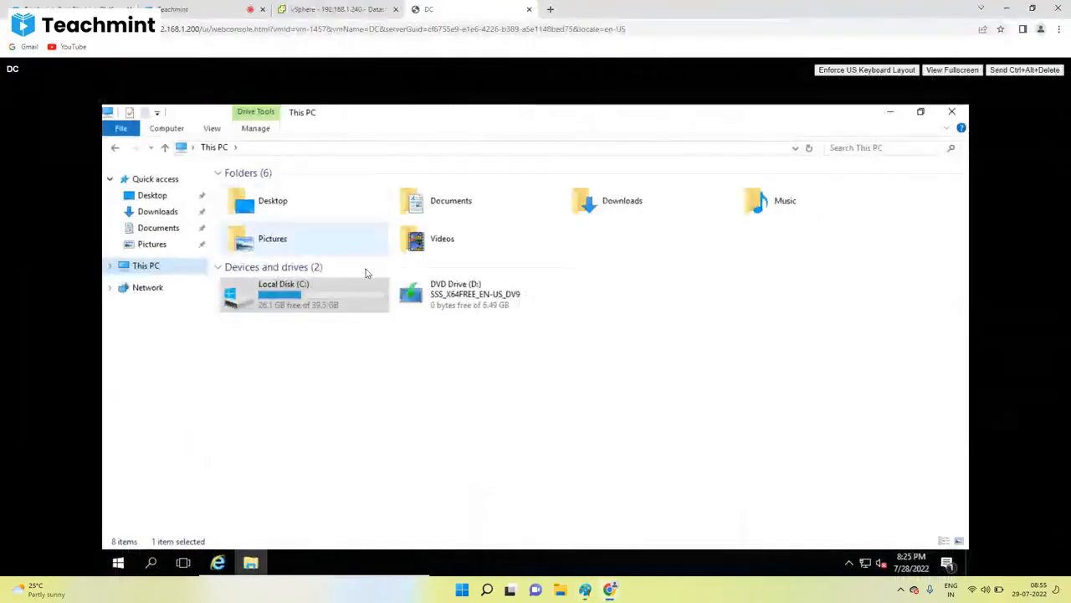
{"action": "left_click", "coordinate": [366, 8]}
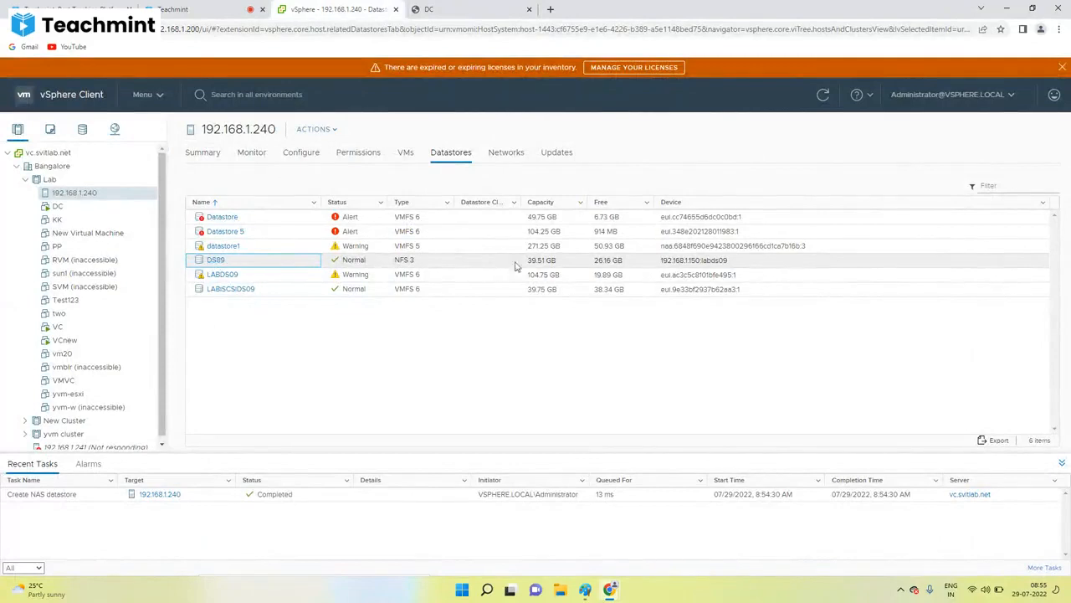
Step: Show DS89's summary details and highlight its NFS 3 server address 192.168.1.150 and folder labds09
{"action": "left_click", "coordinate": [215, 262]}
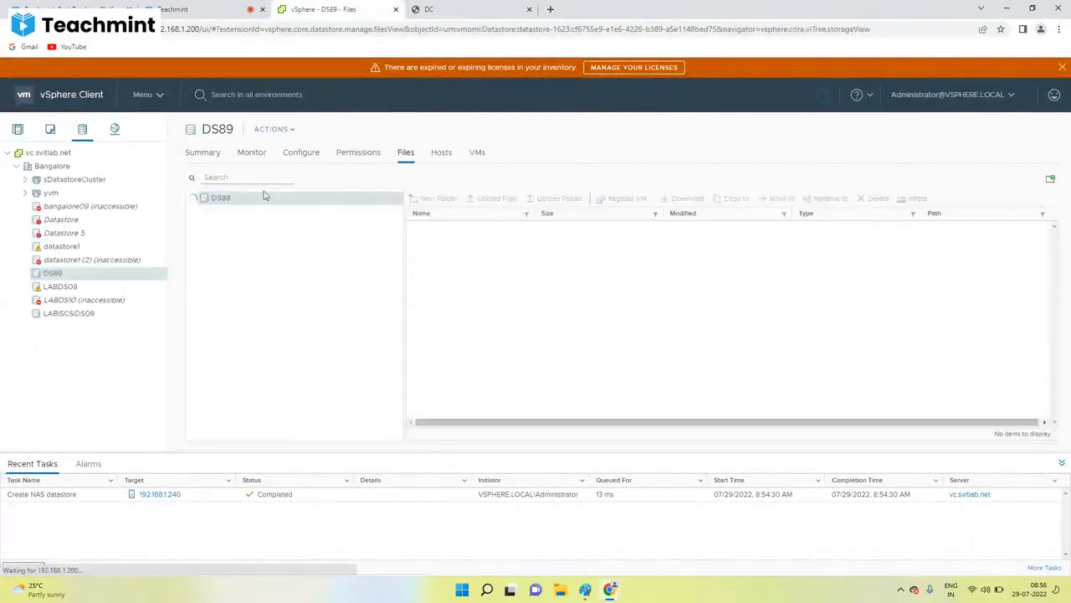
{"action": "left_click", "coordinate": [207, 155]}
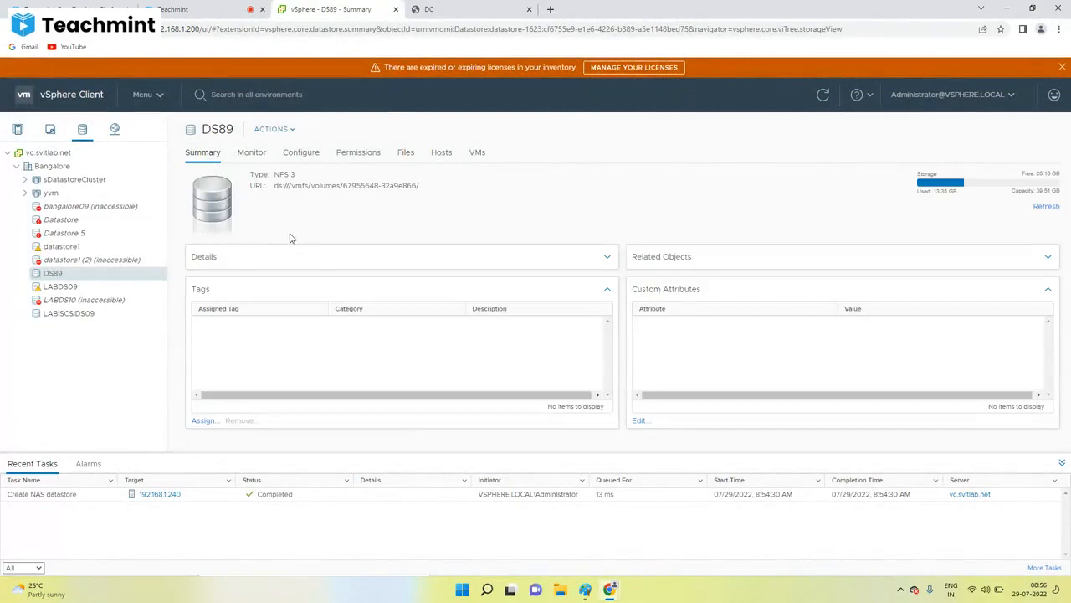
{"action": "left_click", "coordinate": [242, 256]}
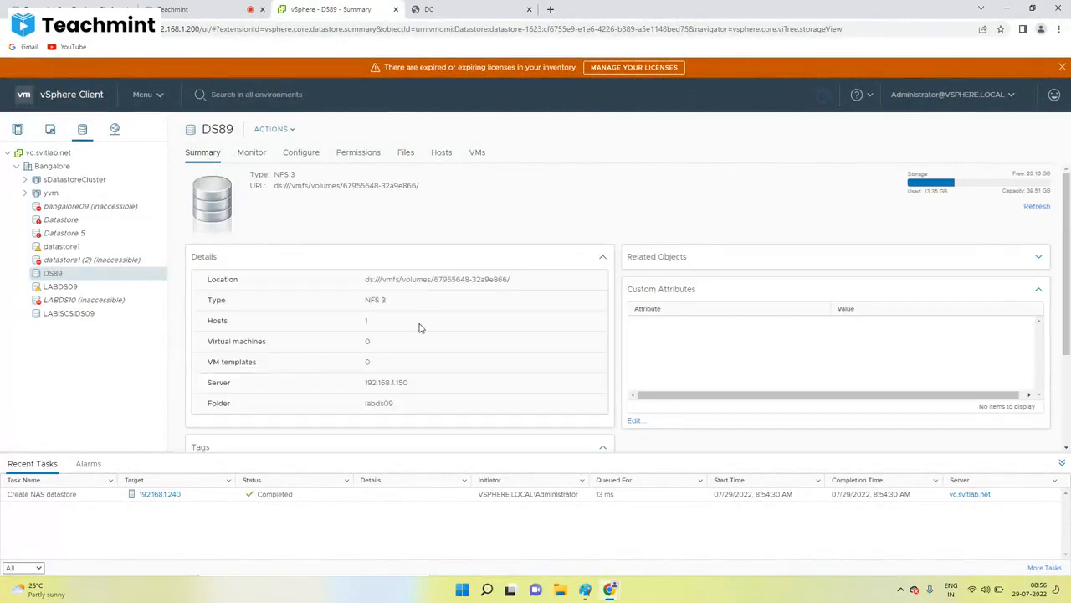
{"action": "scroll", "coordinate": [402, 317], "scroll_direction": "down", "scroll_amount": 1}
{"action": "left_click_drag", "start_coordinate": [410, 328], "coordinate": [356, 351]}
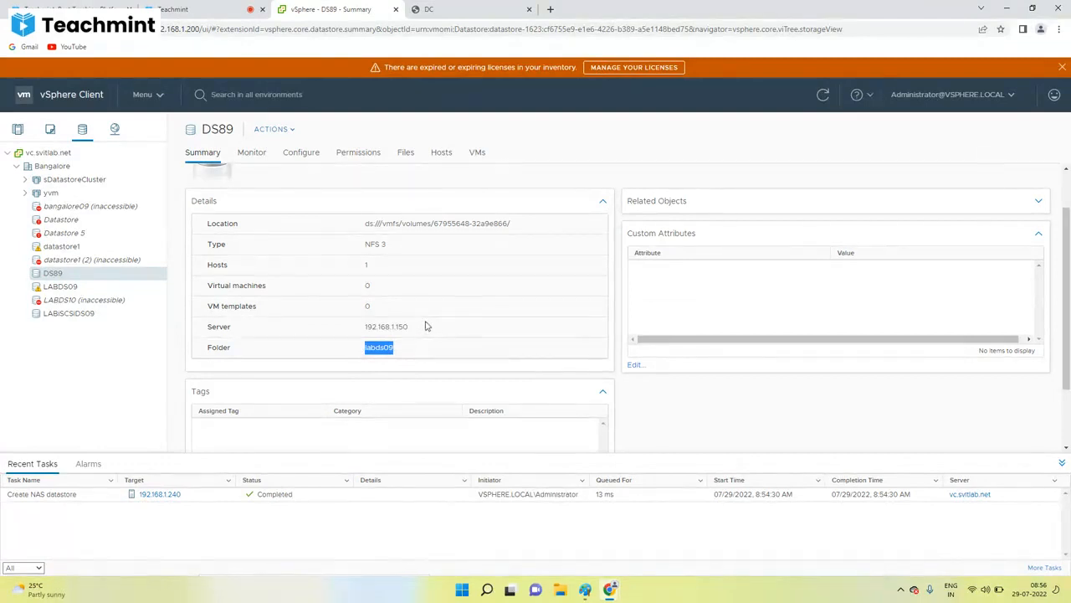
{"action": "left_click", "coordinate": [585, 589]}
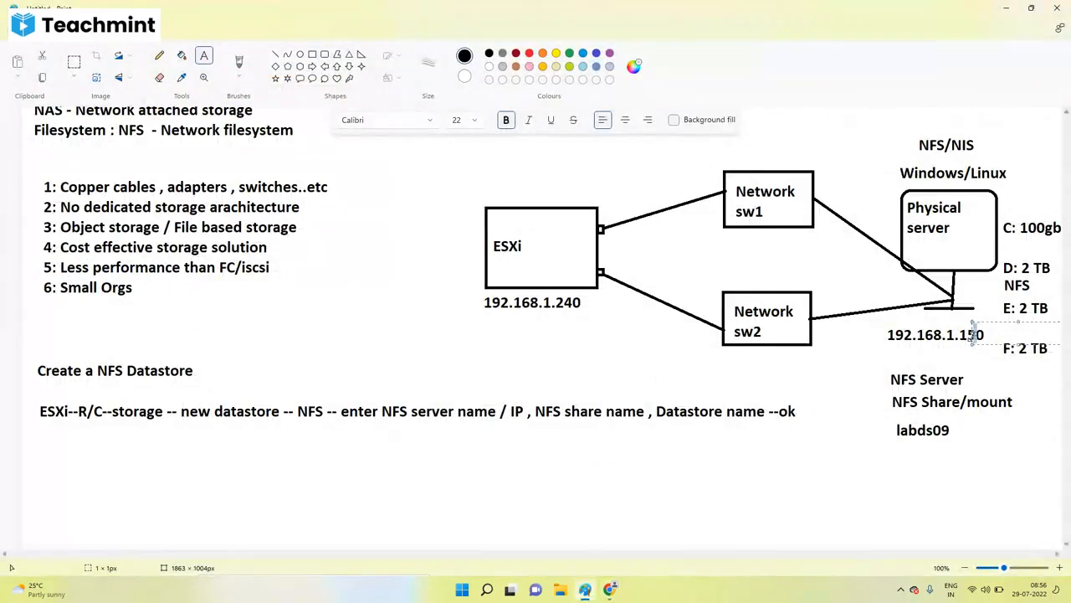
Step: Type the note 'Add an Existing NFS Datastore to' in a text box below the creation steps
{"action": "left_click", "coordinate": [930, 441]}
{"action": "left_click_drag", "start_coordinate": [39, 450], "coordinate": [759, 574]}
{"action": "type", "text": "Add a"}
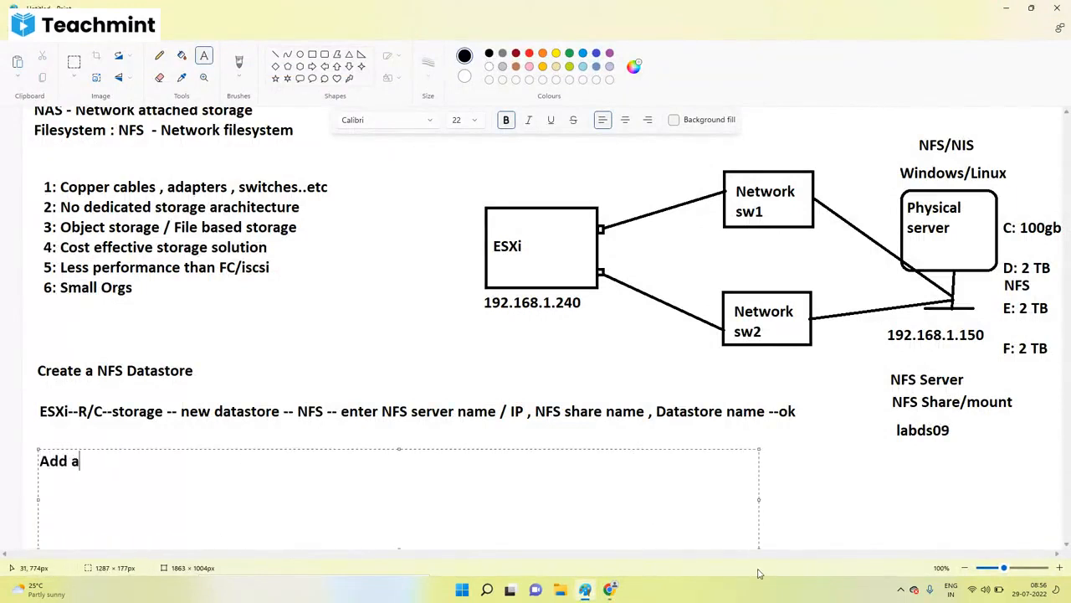
{"action": "type", "text": "n Ei "}
{"action": "type", "text": "ting"}
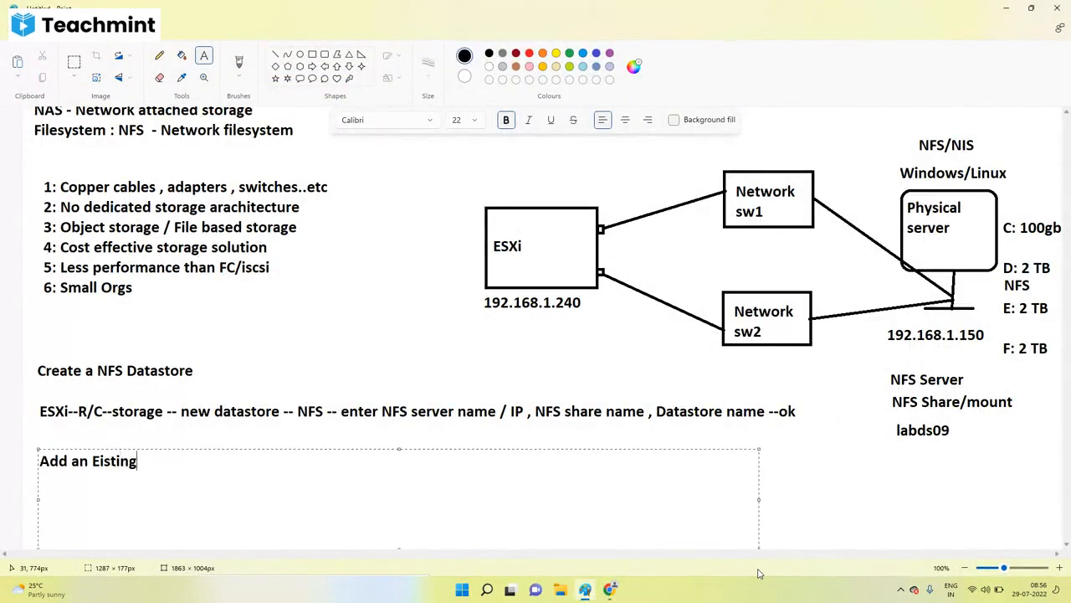
{"action": "key", "text": "BackSpace"}
{"action": "key", "text": "BackSpace"}
{"action": "key", "text": "BackSpace"}
{"action": "key", "text": "BackSpace"}
{"action": "key", "text": "BackSpace"}
{"action": "key", "text": "BackSpace"}
{"action": "type", "text": "xisting NFS D"}
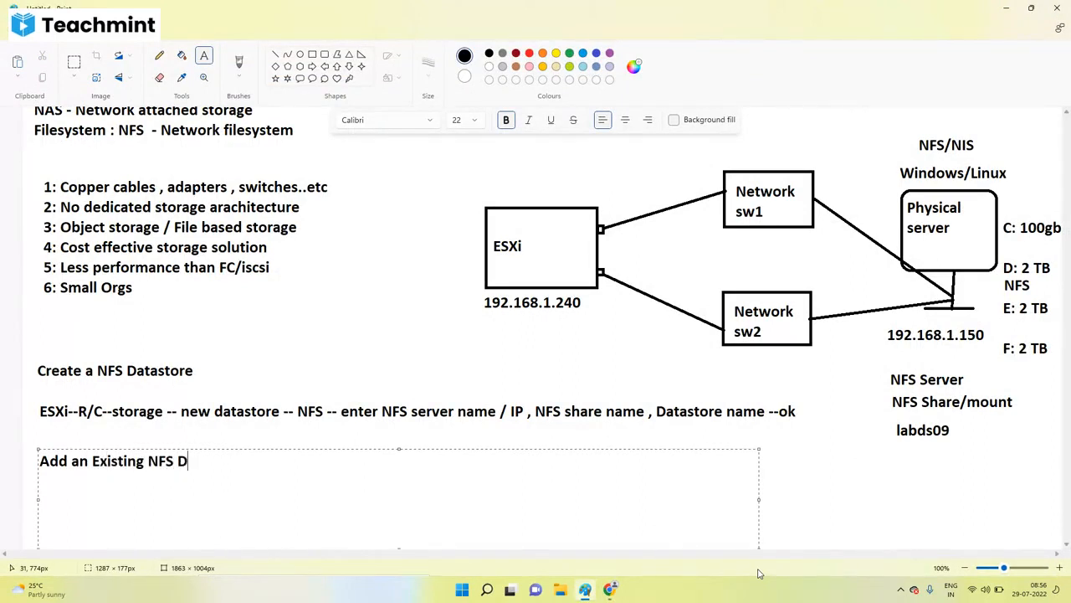
{"action": "type", "text": "atastore to a"}
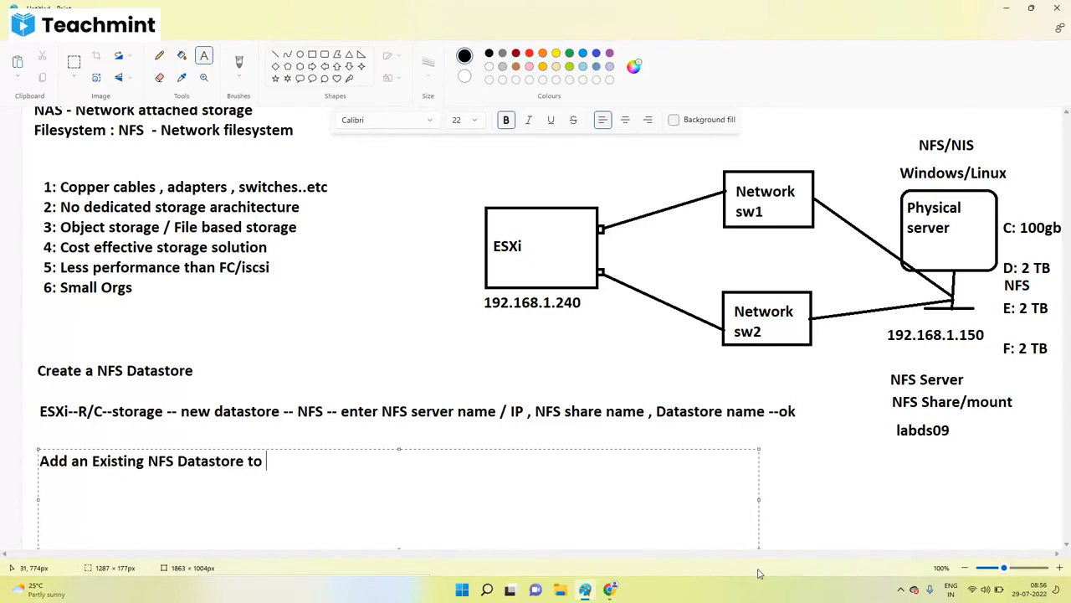